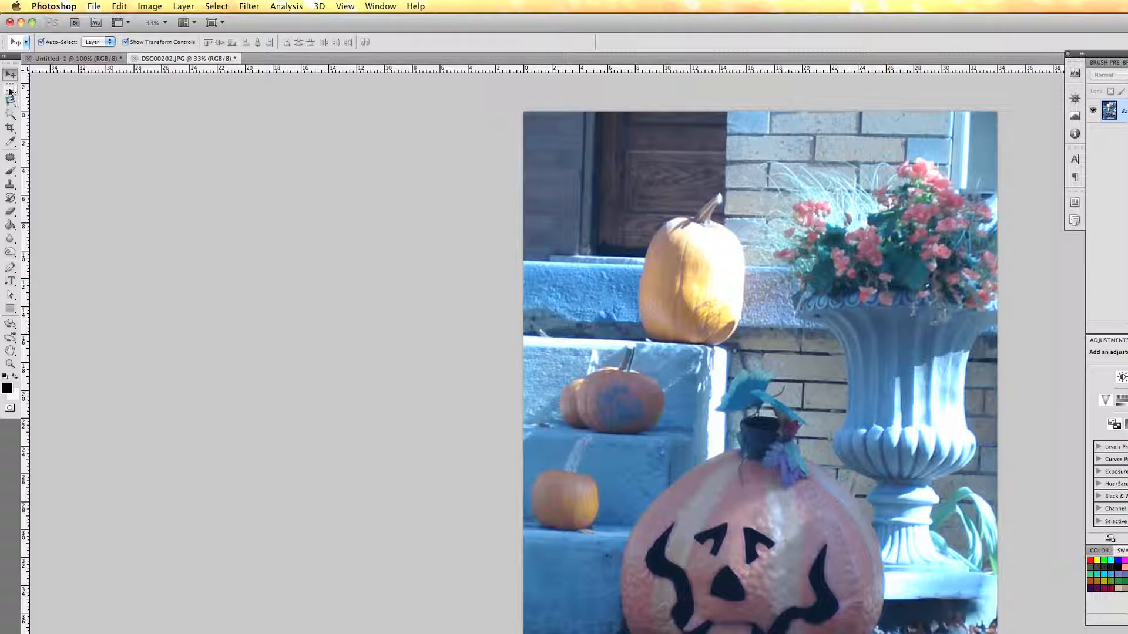
left_click(10, 89)
left_click(10, 90)
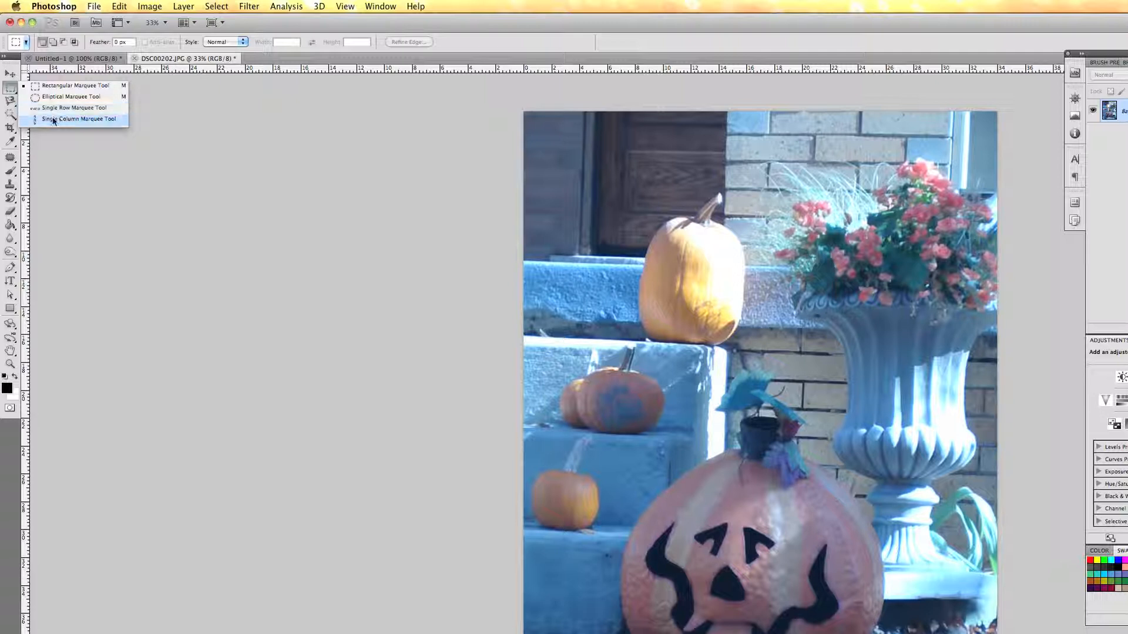
left_click(12, 103)
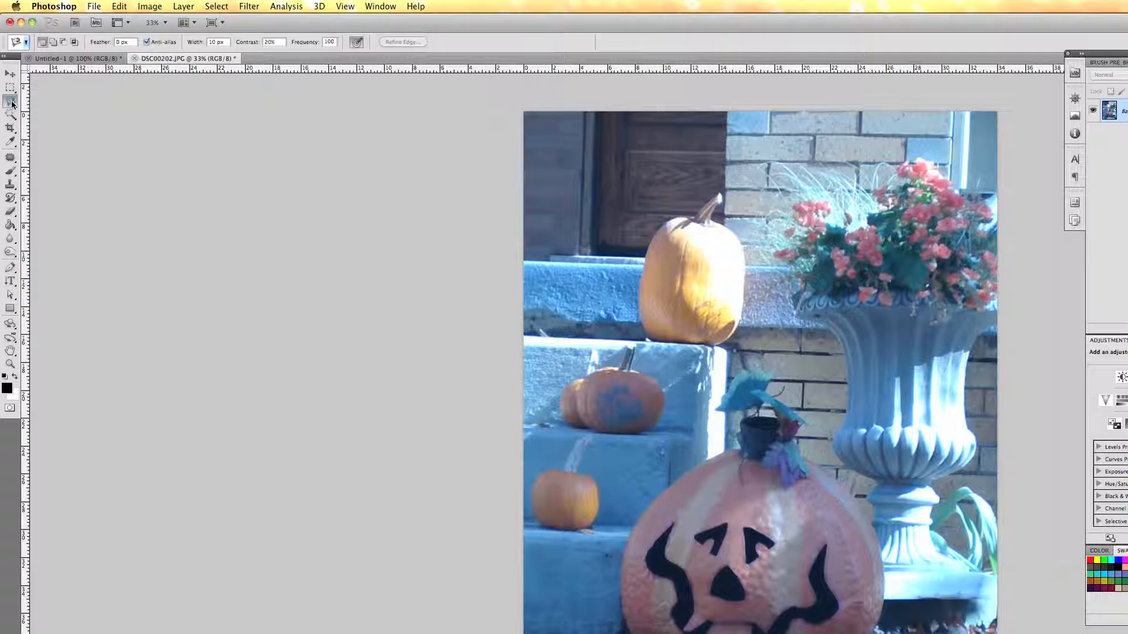
left_click(12, 103)
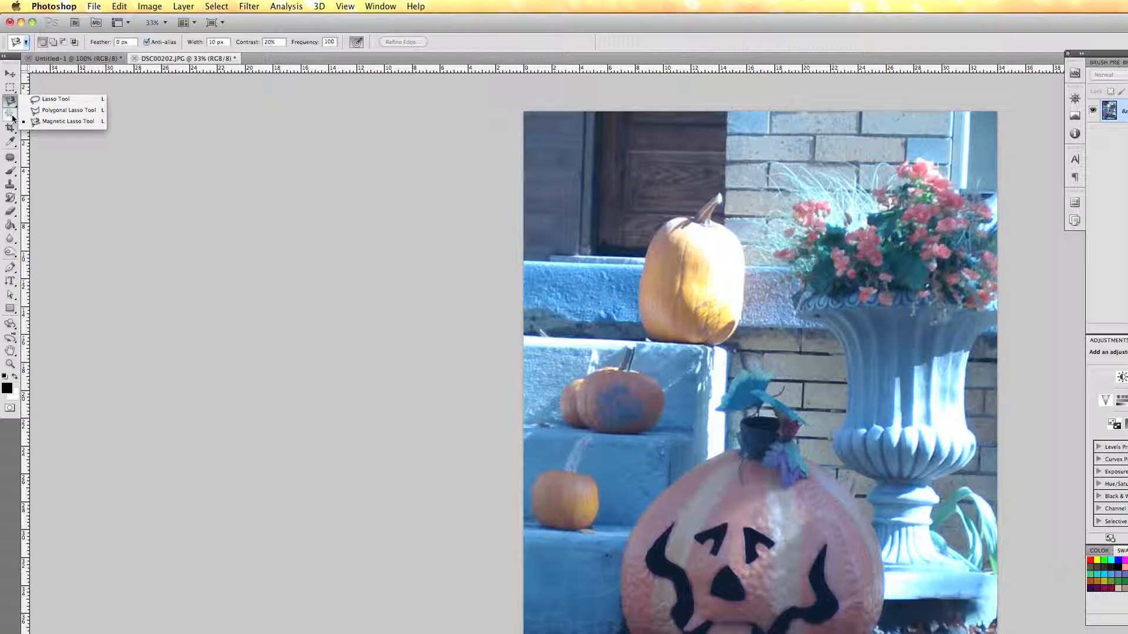
left_click(12, 118)
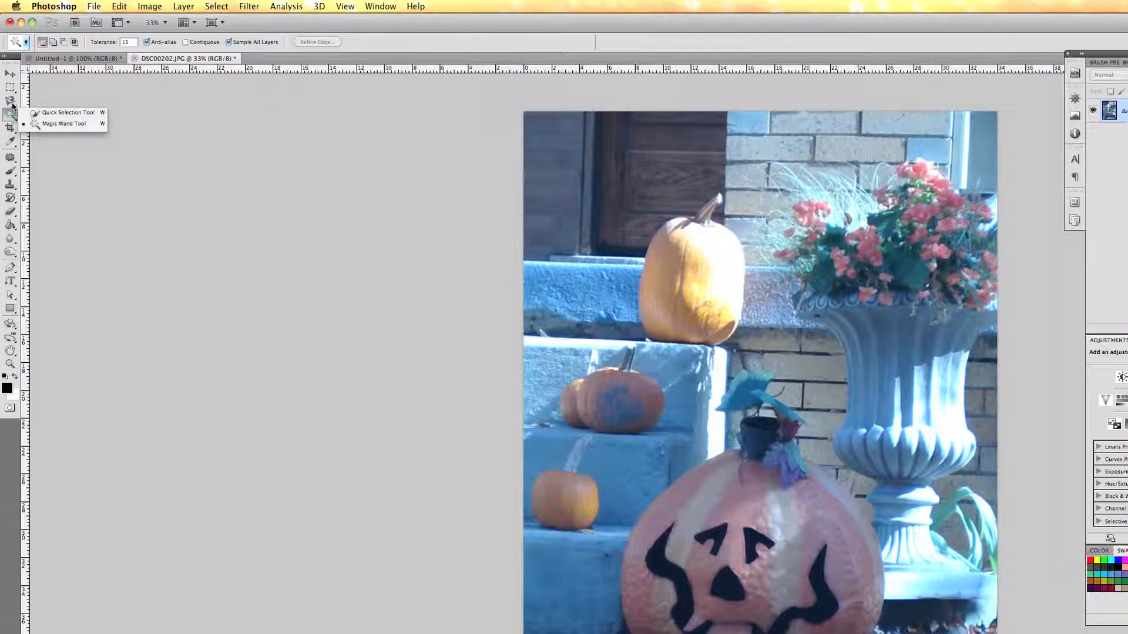
Select the tall pumpkin on the upper step with a rectangular marquee, leaving some background around it
left_click(11, 91)
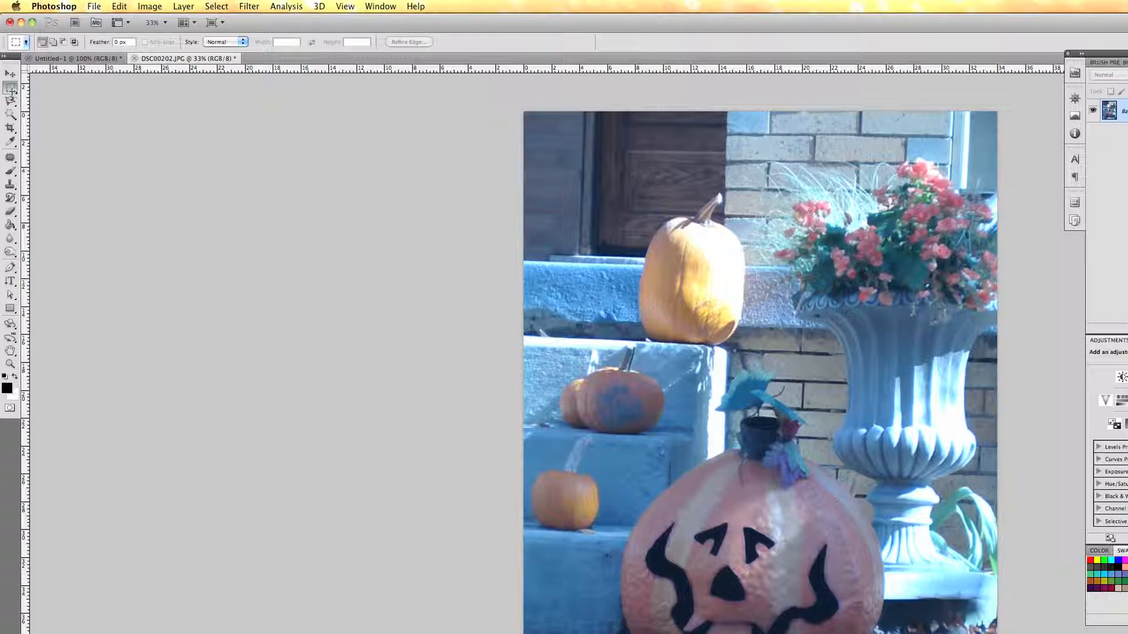
left_click_drag(616, 181, 770, 365)
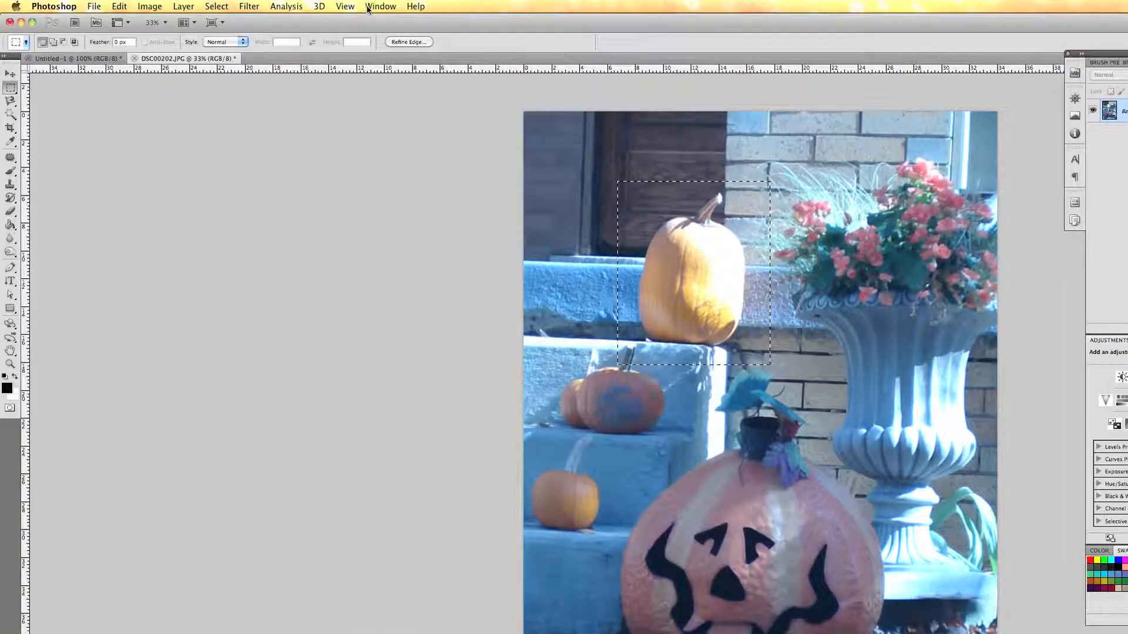
Convert the locked Background into an editable layer, keeping the default new-layer settings
left_click(7, 6)
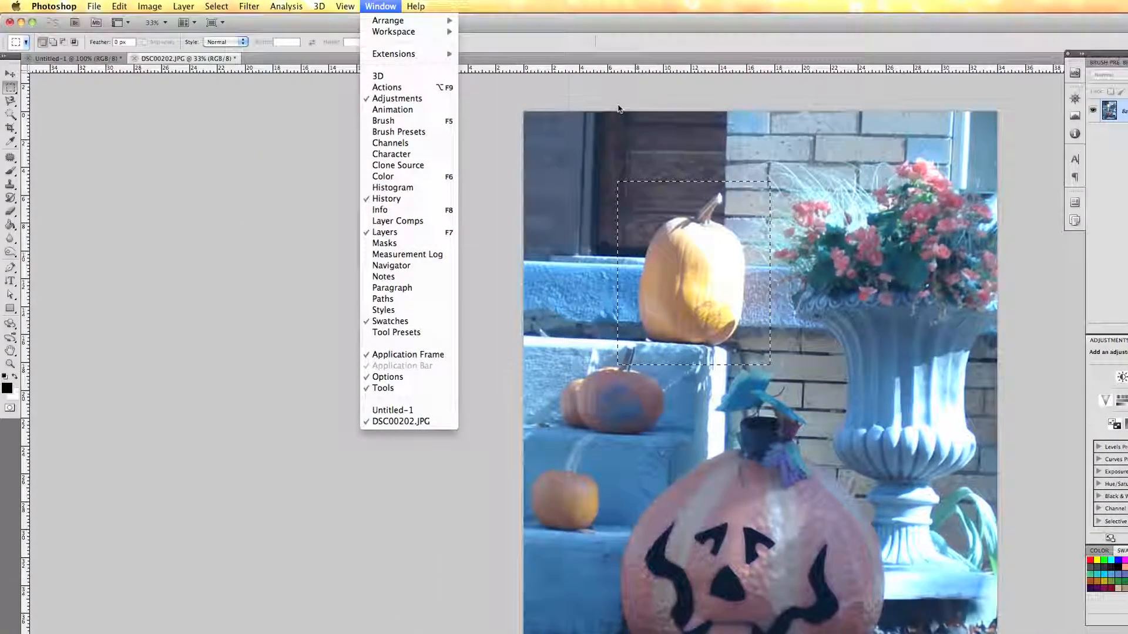
left_click(651, 16)
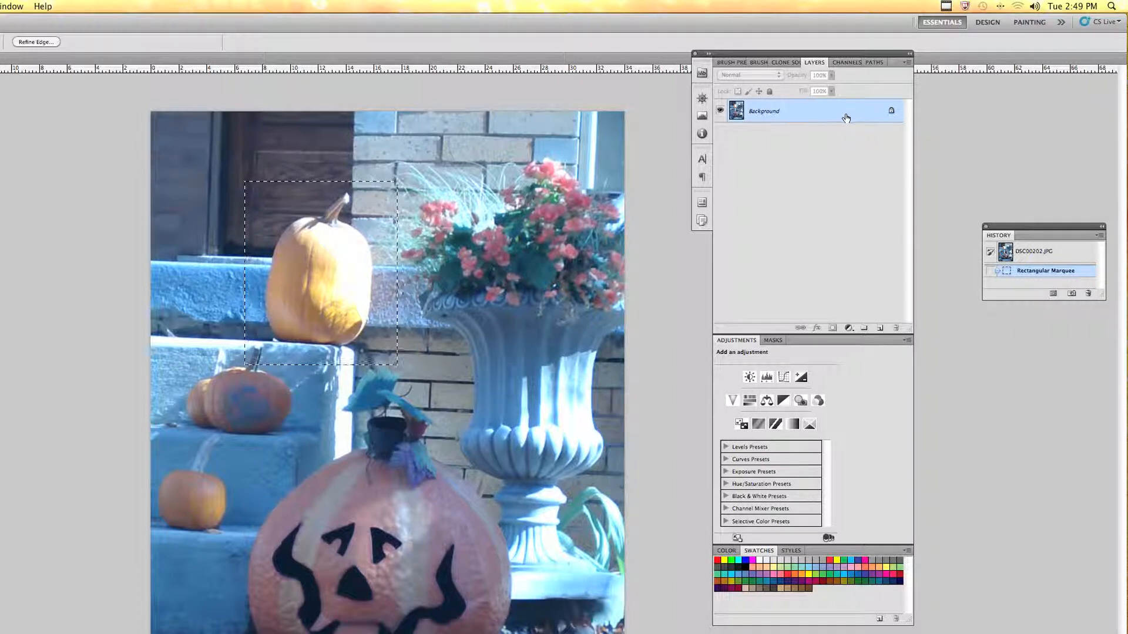
double_click(843, 116)
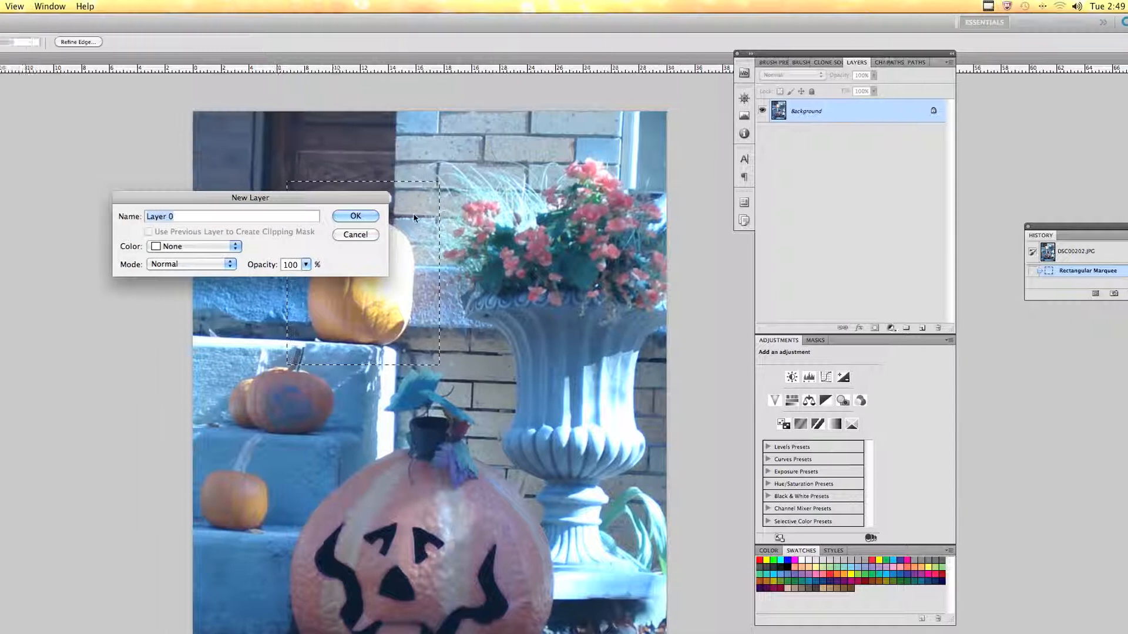
left_click(313, 216)
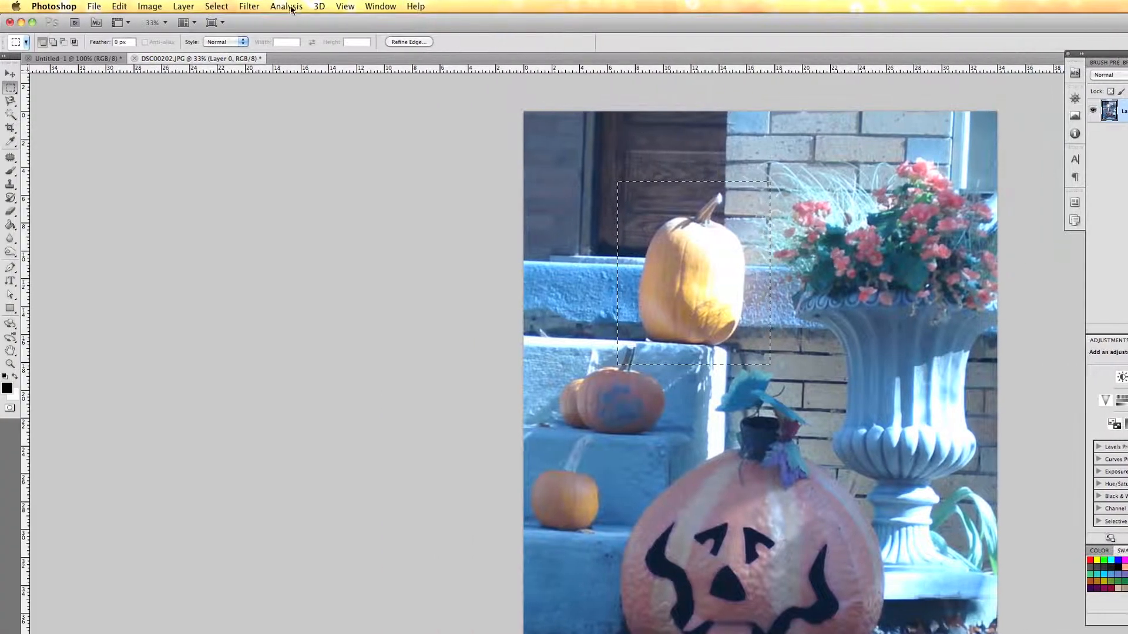
Apply the Watercolor filter to the selected pumpkin area with Brush Detail 11, Shadow Intensity 3 and Texture 2
left_click(247, 7)
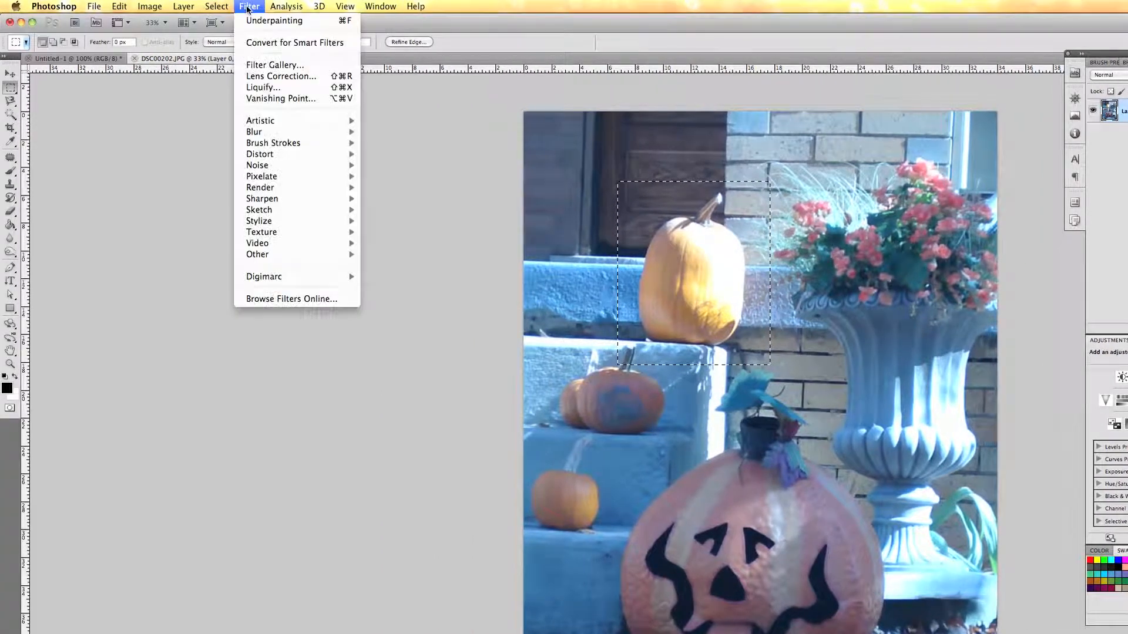
mouse_move(289, 122)
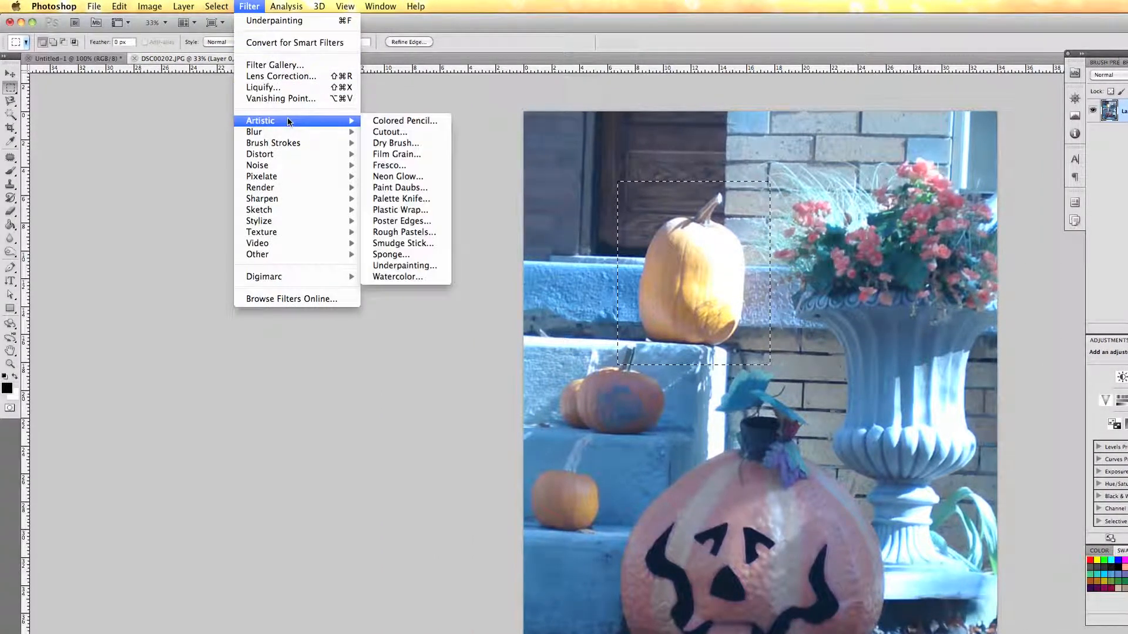
left_click(391, 274)
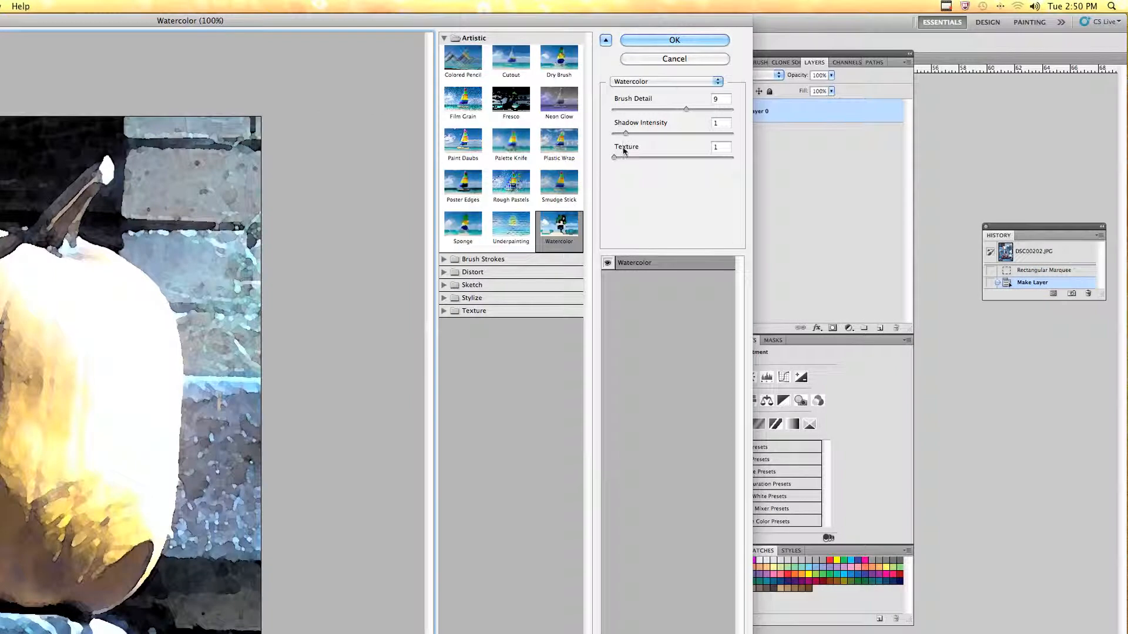
mouse_move(615, 157)
left_mouse_down()
mouse_move(644, 160)
mouse_move(667, 138)
mouse_move(652, 137)
mouse_move(700, 109)
left_mouse_up()
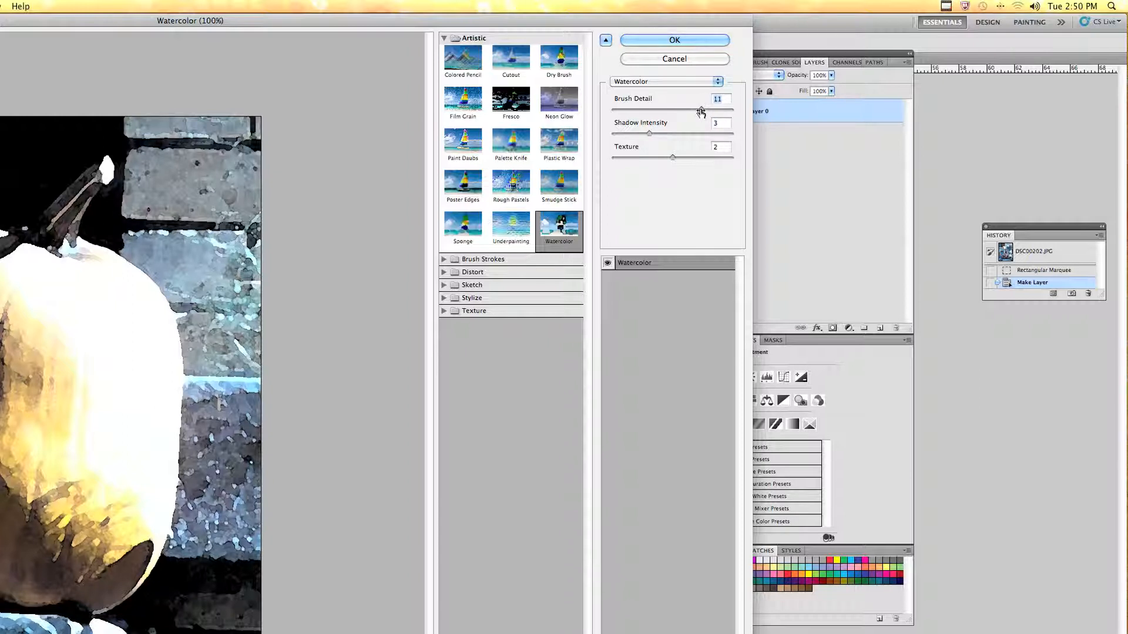
left_click(662, 41)
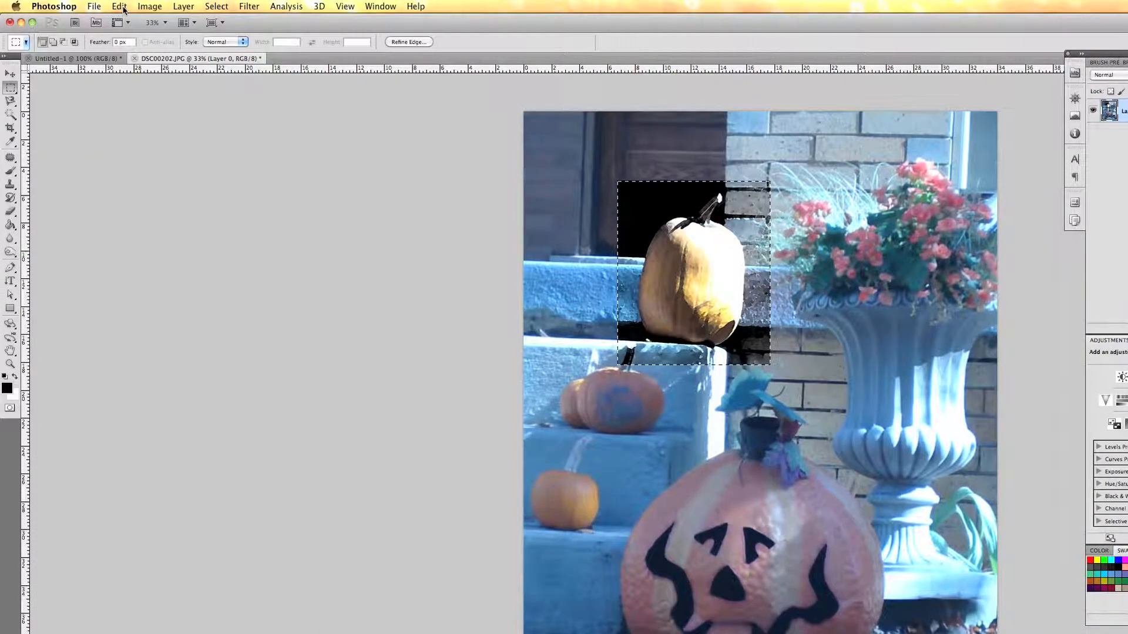
Transform the selected pumpkin area to 120% width with a rotation of 0 degrees
left_click(121, 7)
mouse_move(171, 268)
left_click(290, 287)
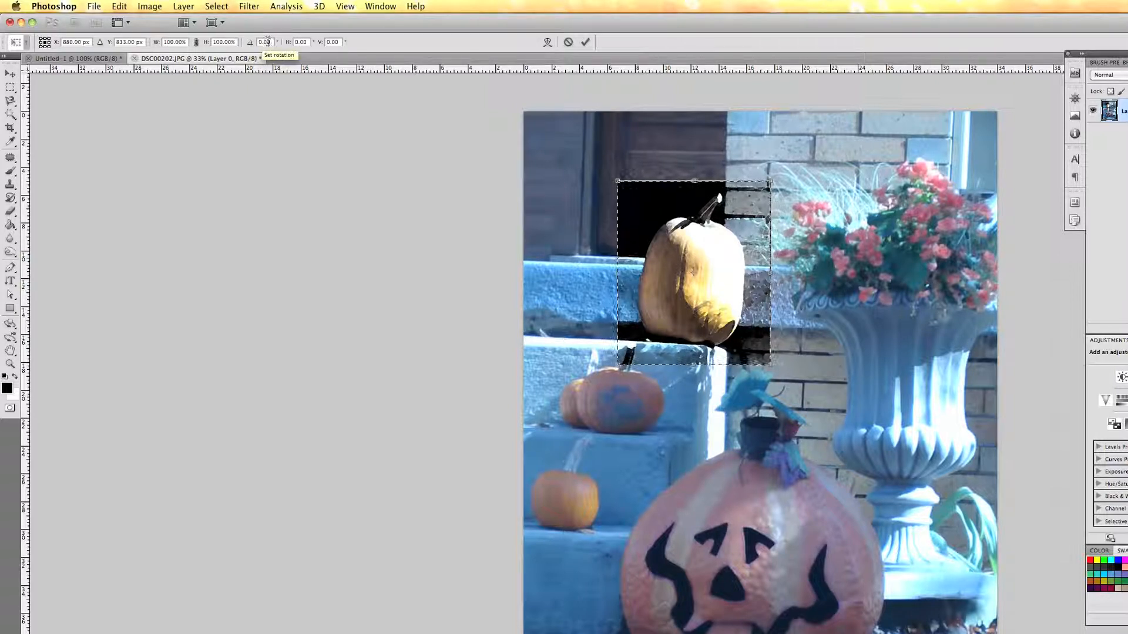
left_click(245, 44)
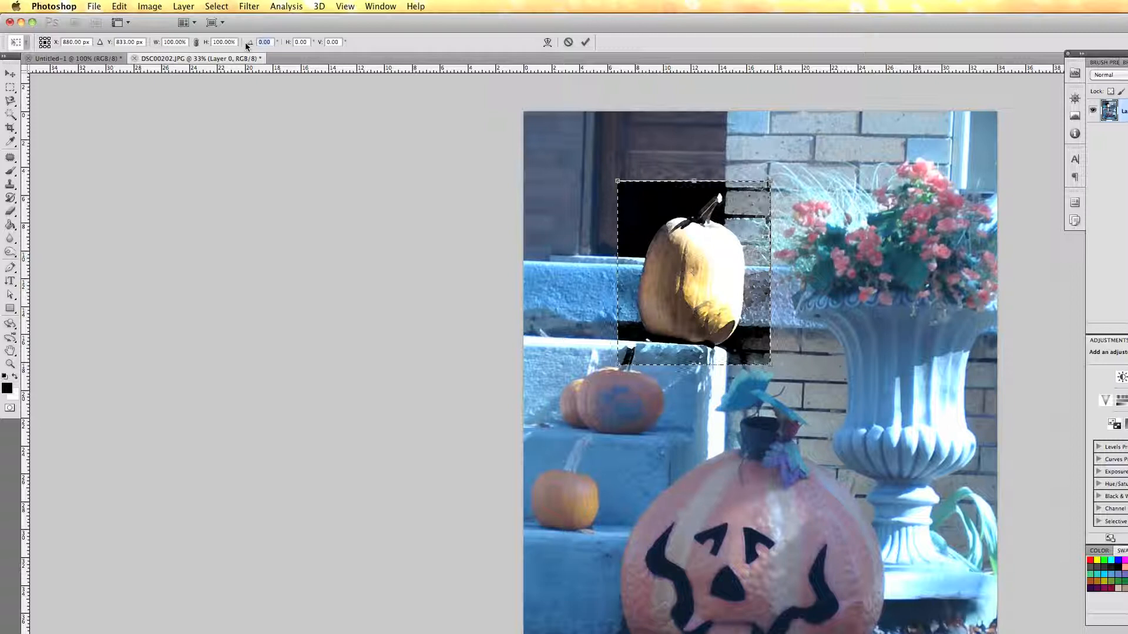
type("2")
left_click(195, 43)
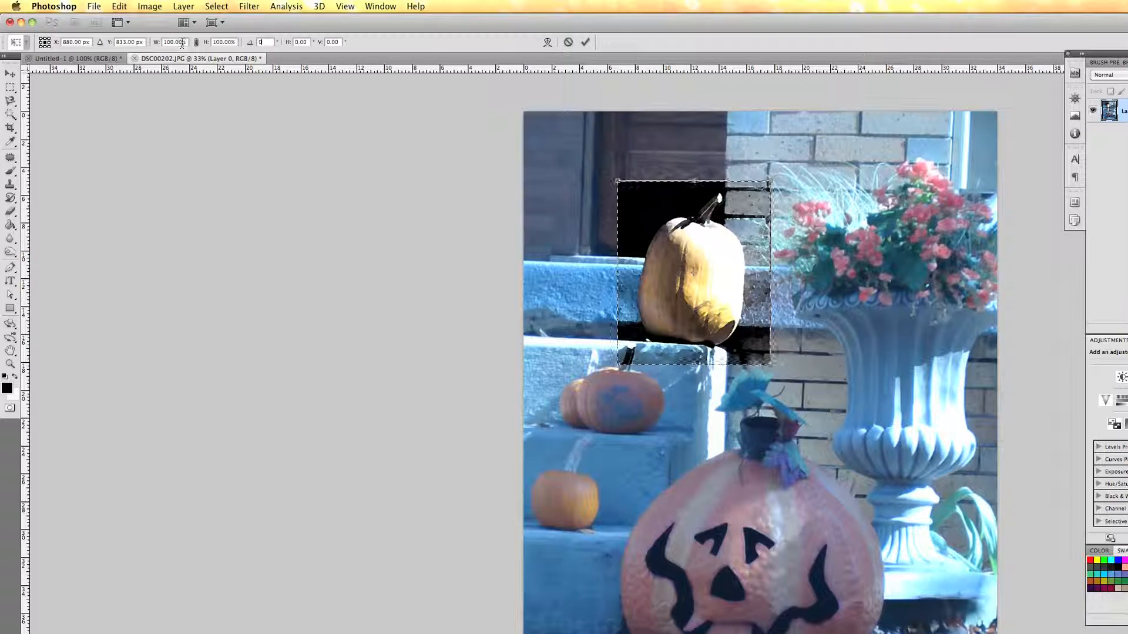
double_click(167, 43)
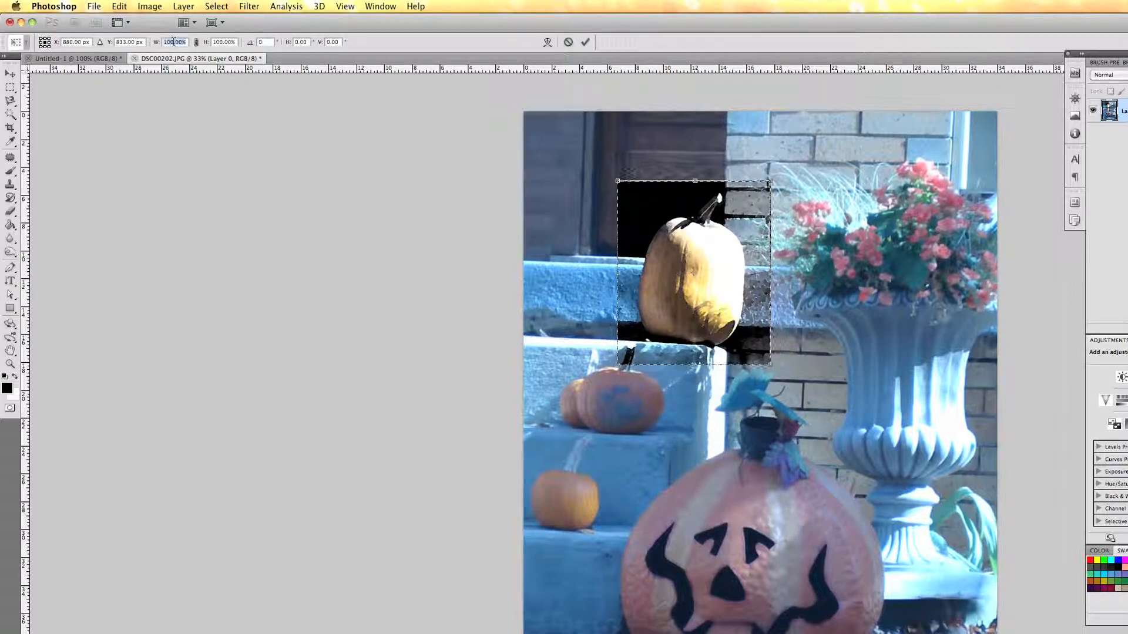
type("120")
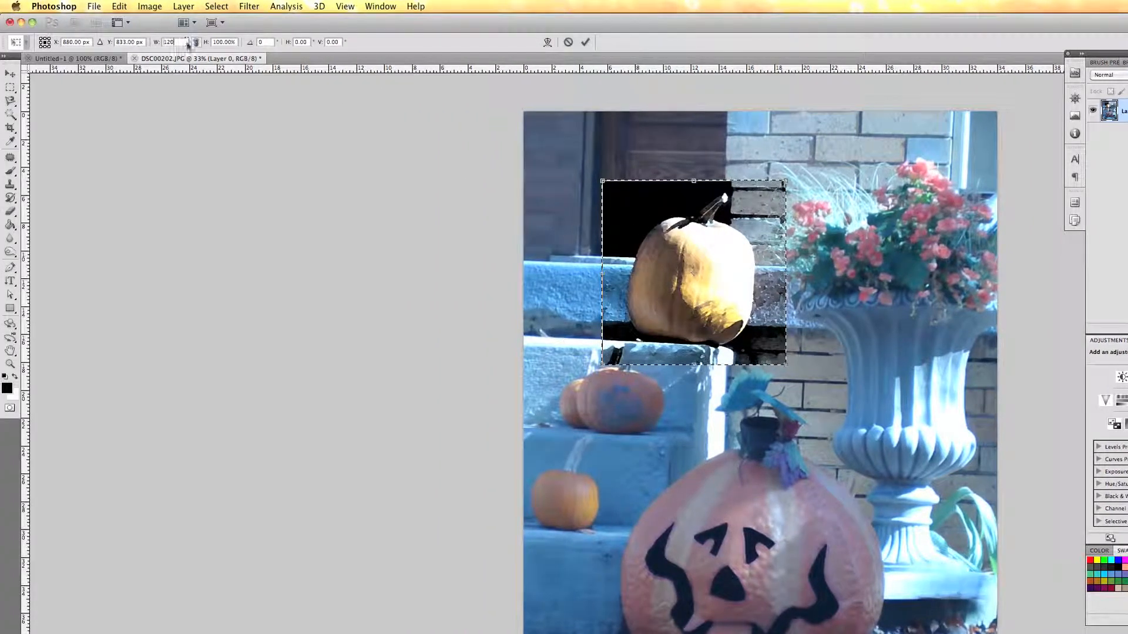
Link the height to the width at 120% and apply the transformation to the selected pumpkin area
left_click(72, 43)
left_click(195, 45)
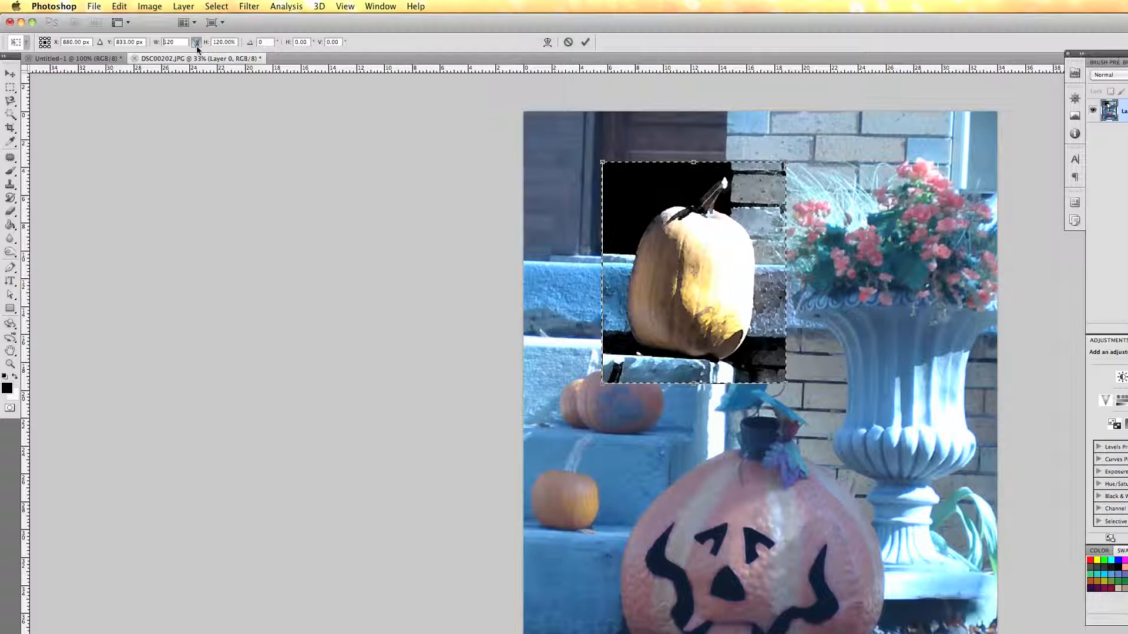
left_click(197, 43)
left_click(214, 46)
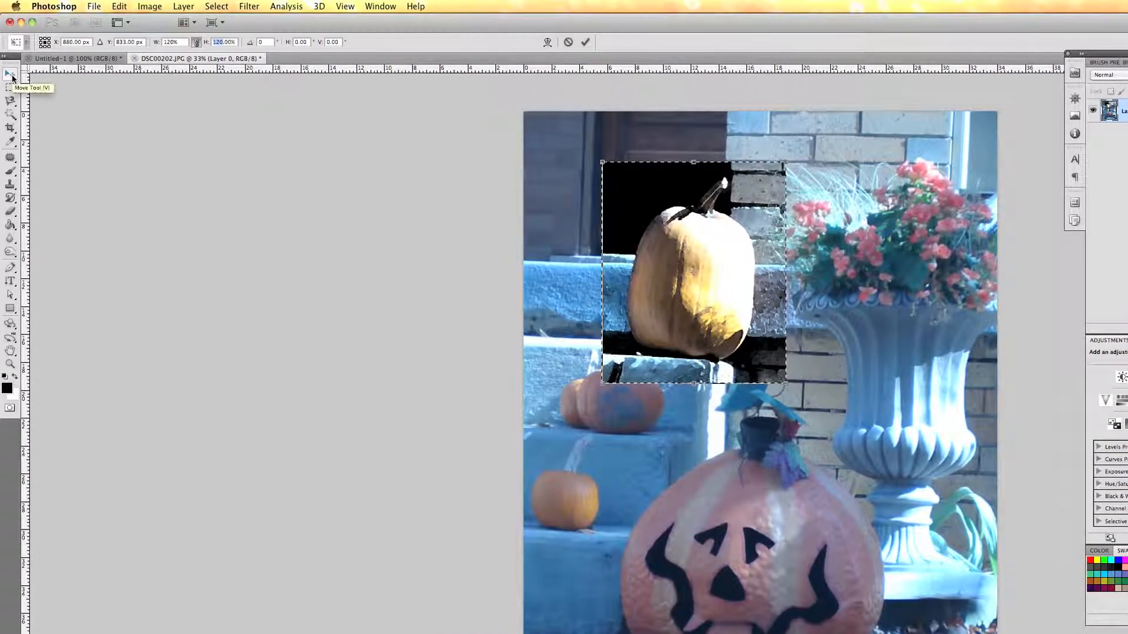
left_click(13, 77)
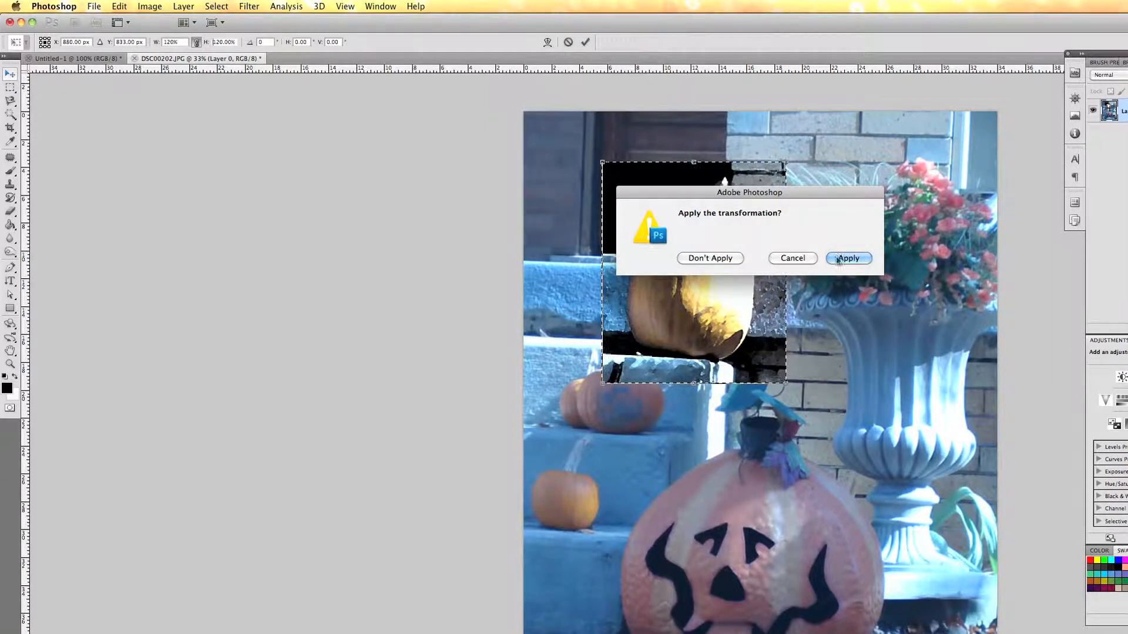
left_click(809, 258)
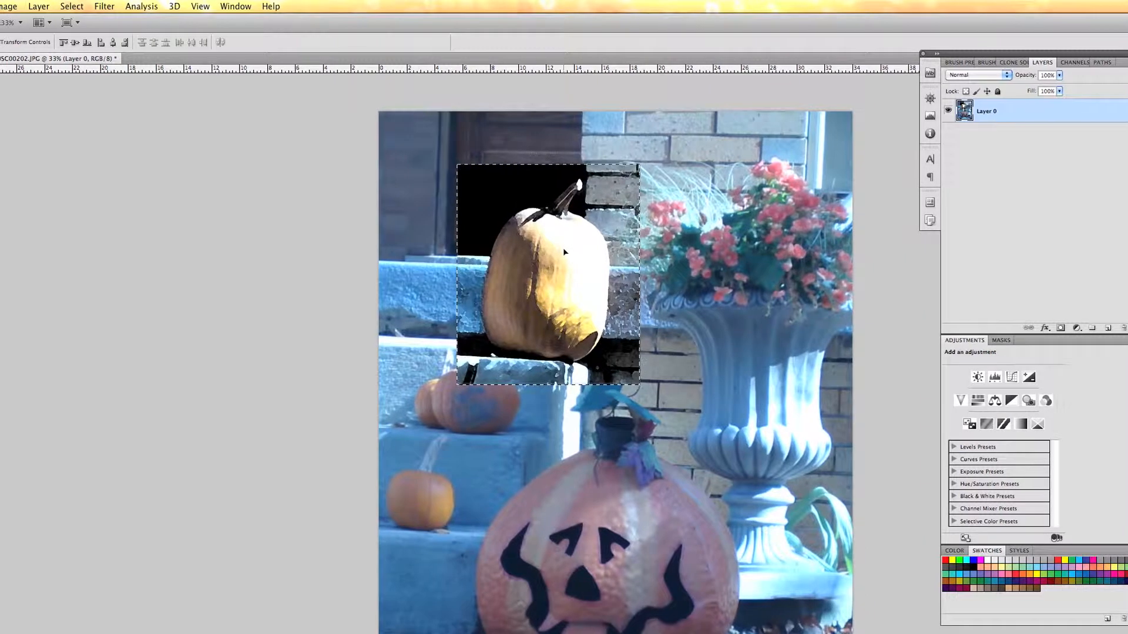
Copy the selected pumpkin area from DSC00202.JPG into the Untitled-1 document with the Move tool
left_click_drag(574, 252, 286, 174)
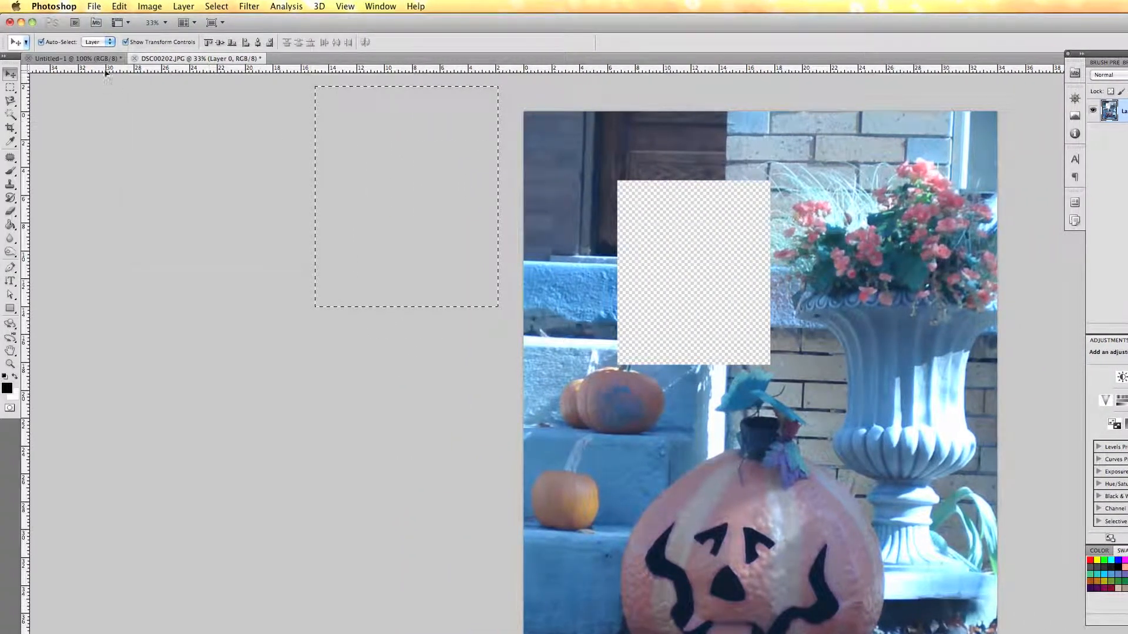
left_click_drag(105, 62, 106, 62)
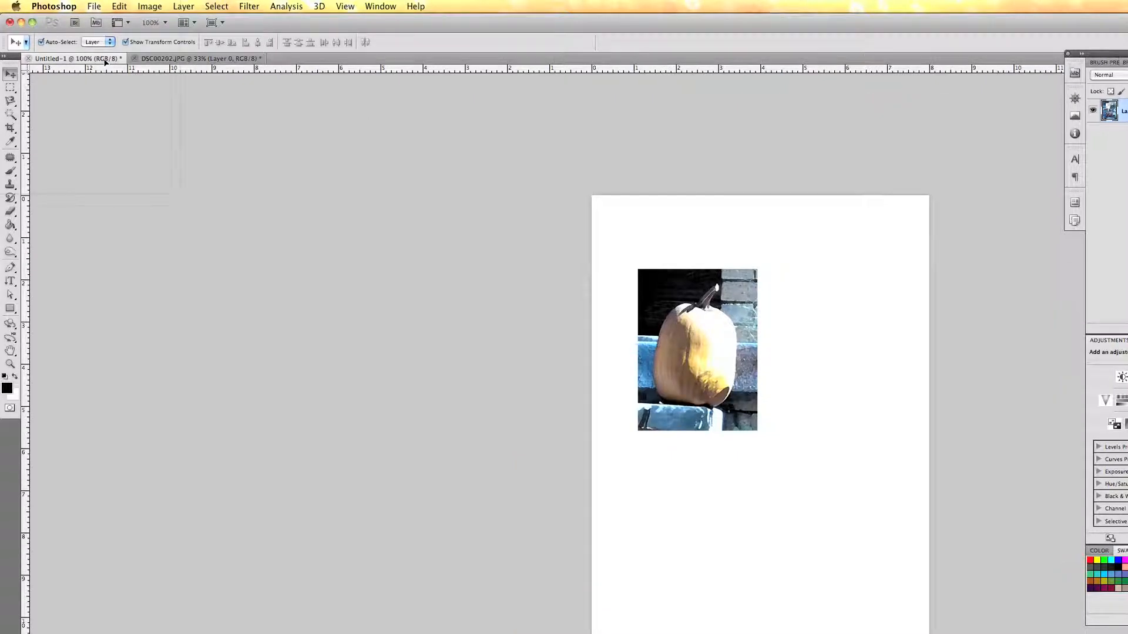
left_click_drag(401, 205, 697, 322)
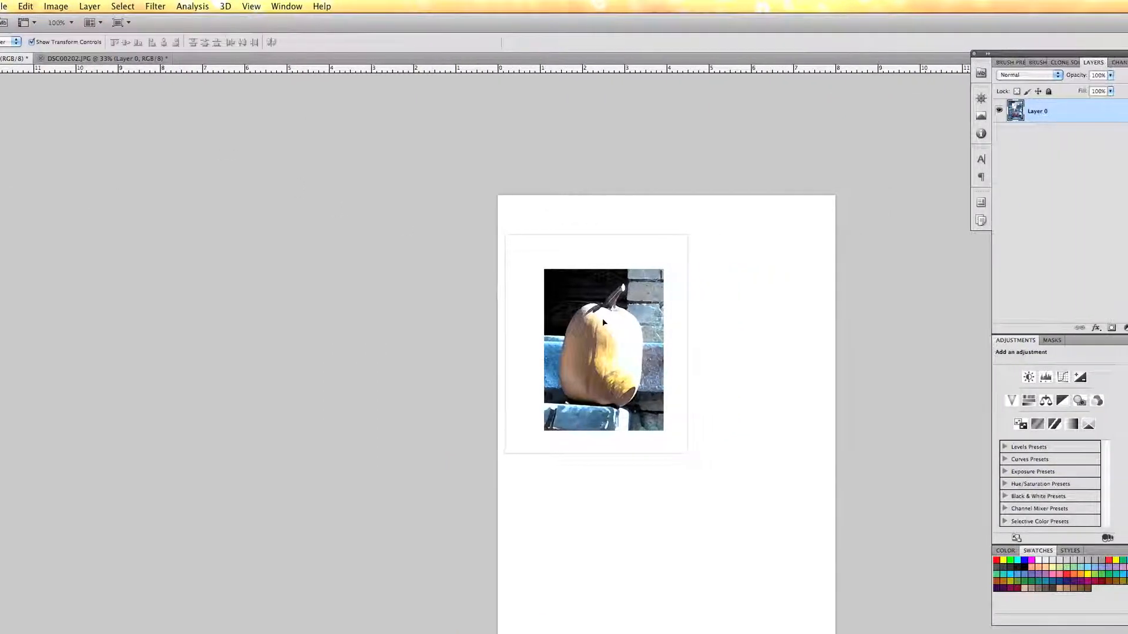
left_click_drag(603, 322, 605, 322)
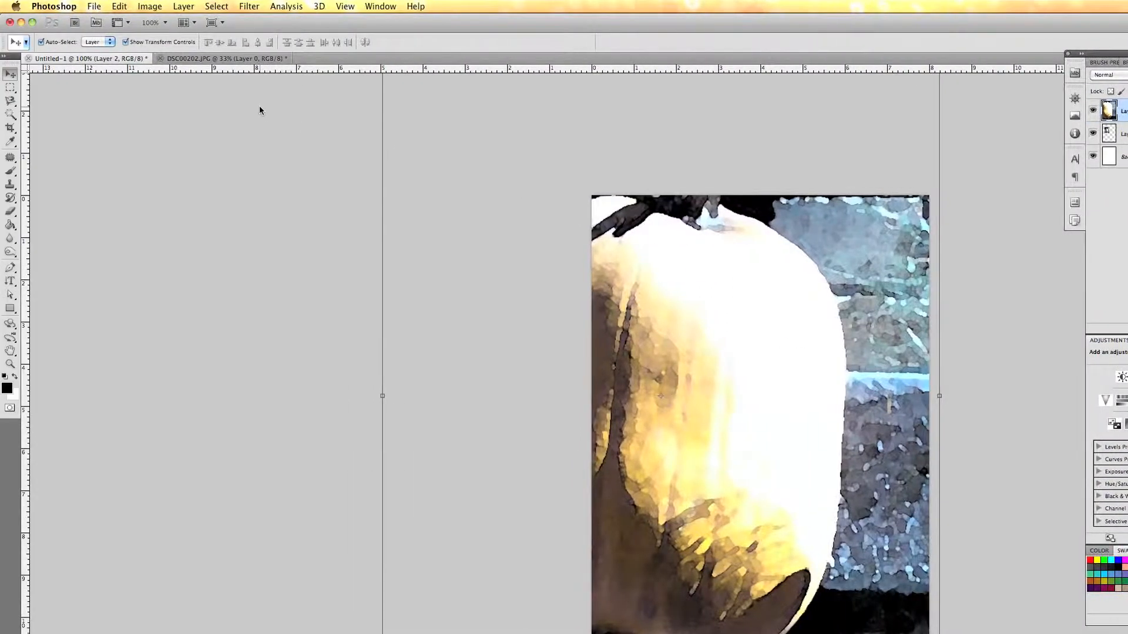
left_click(234, 59)
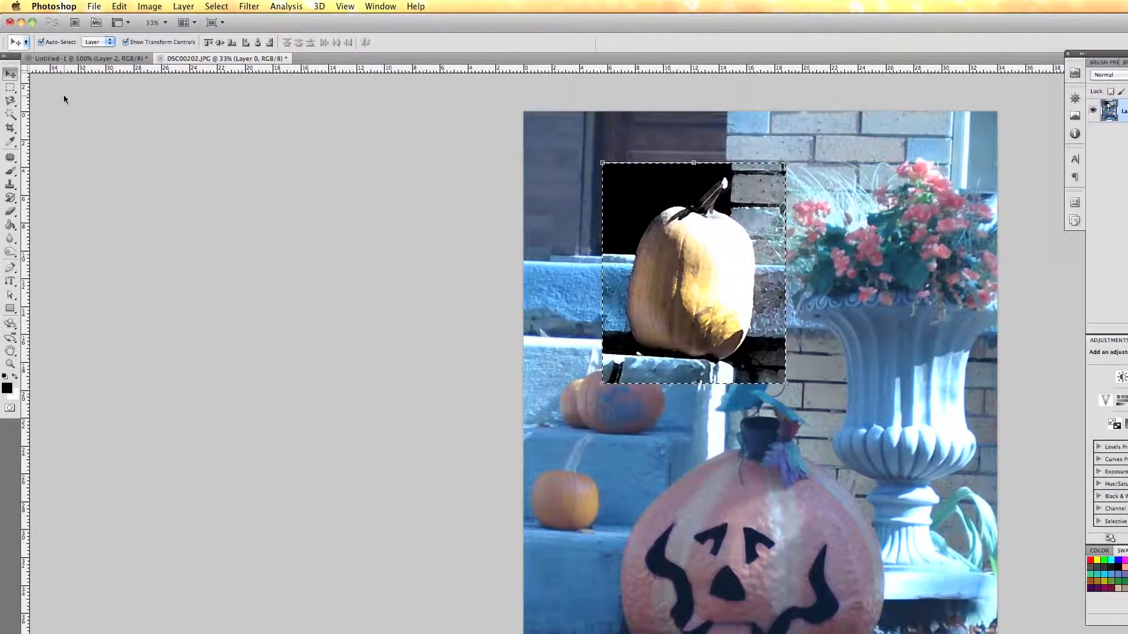
left_click(88, 61)
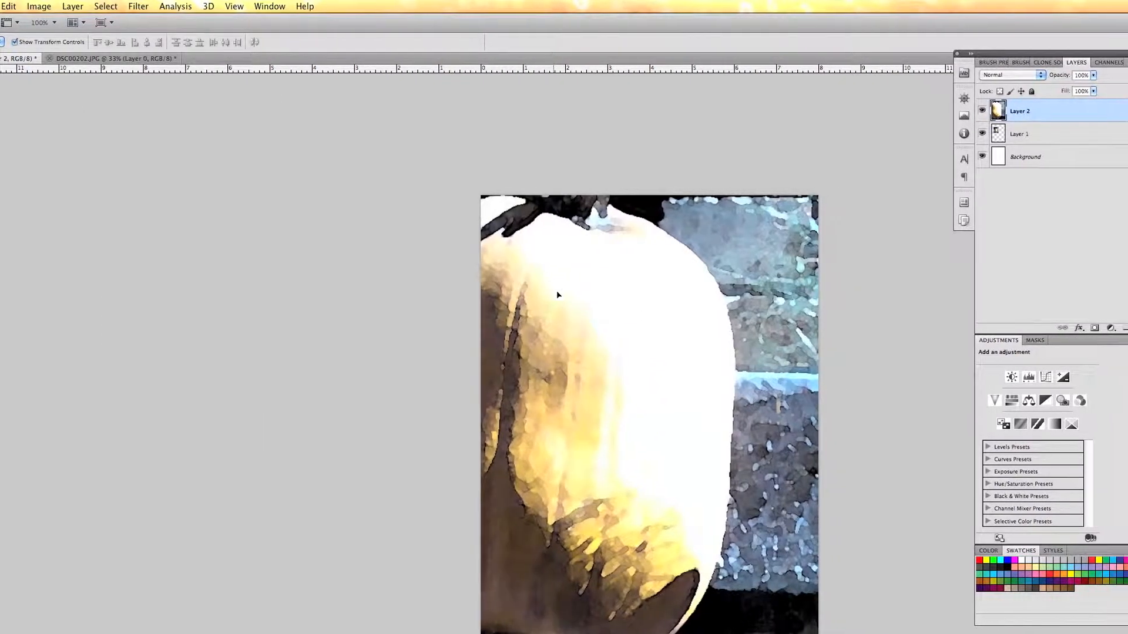
Scale the copied pumpkin layer proportionally to about 21% and place it beside the first pumpkin picture in the page's upper half
left_click_drag(655, 327, 700, 400)
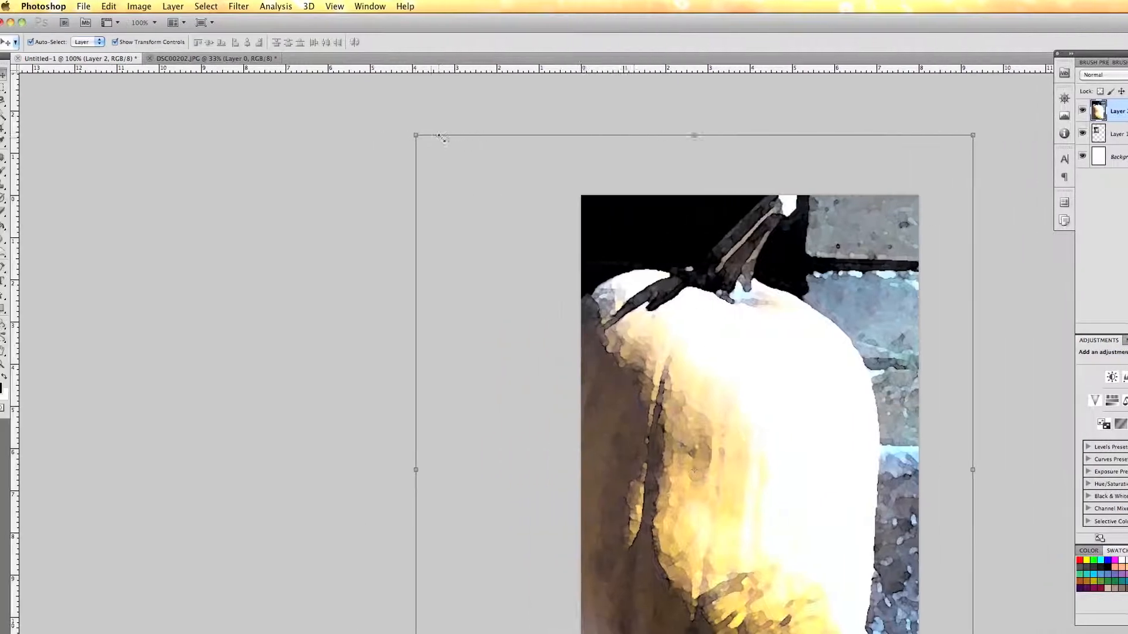
left_click(426, 136)
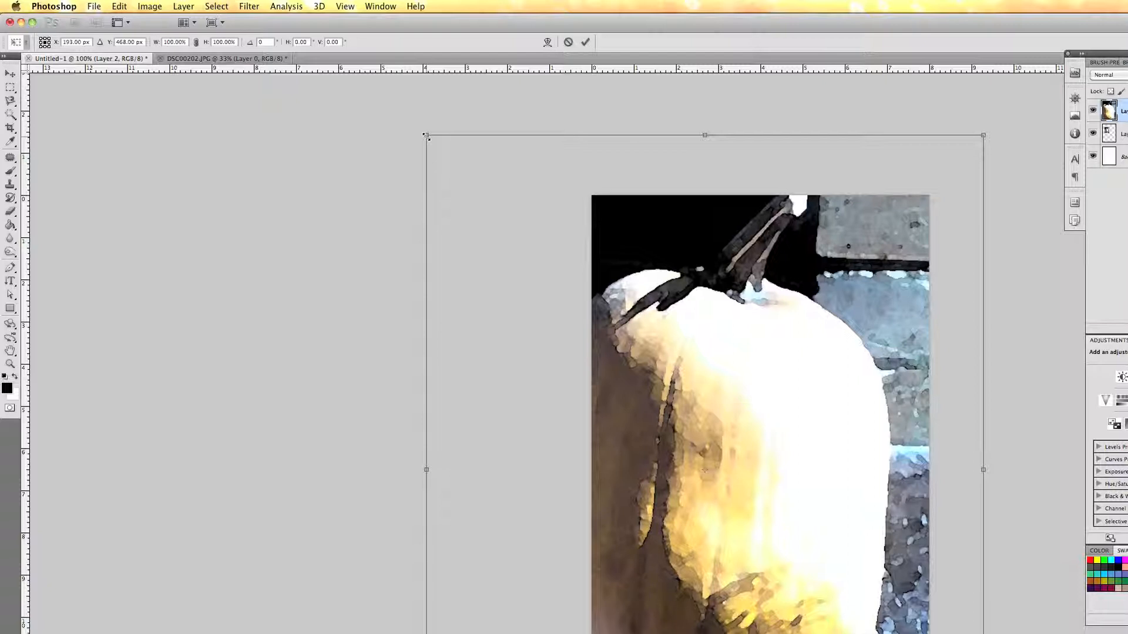
left_click_drag(427, 136, 712, 478)
left_click_drag(624, 396, 579, 341)
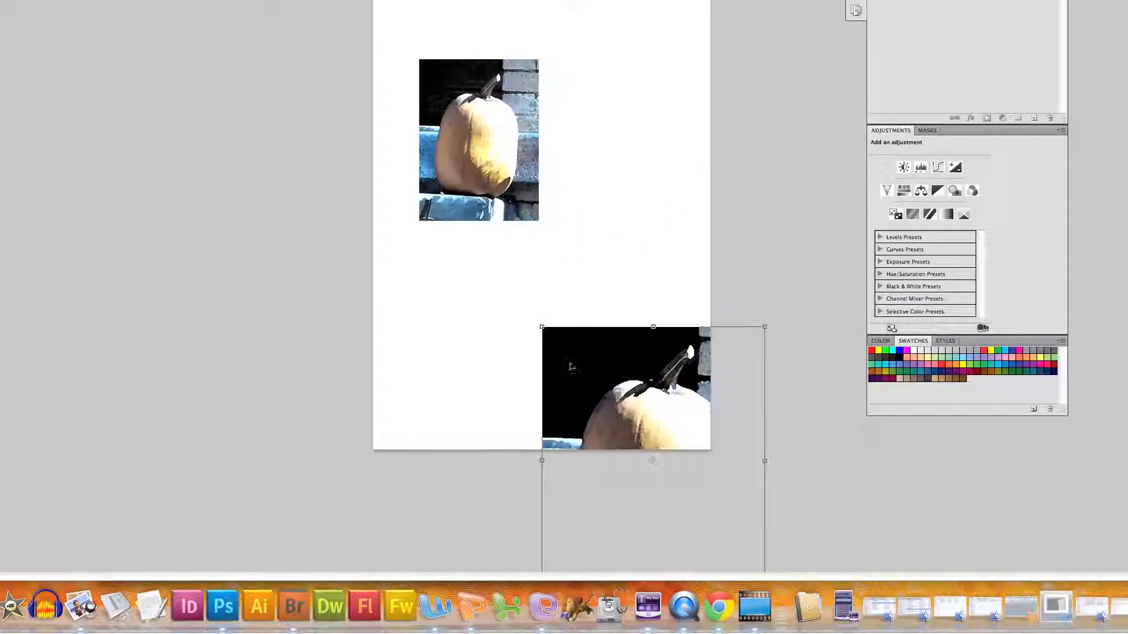
left_click_drag(602, 387, 484, 84)
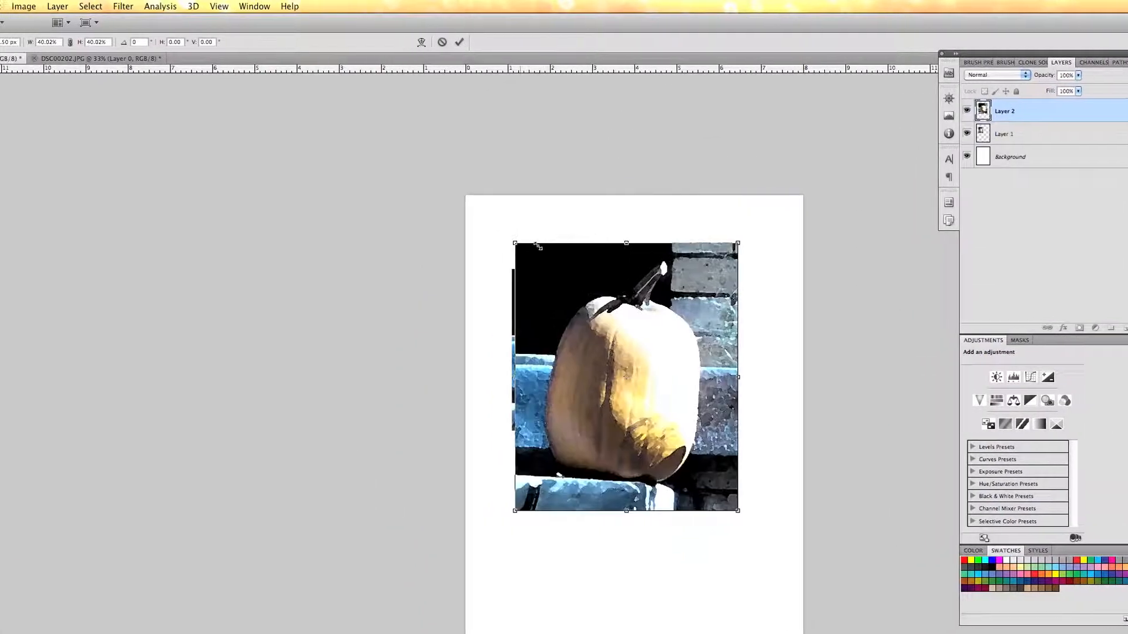
left_click_drag(513, 243, 649, 359)
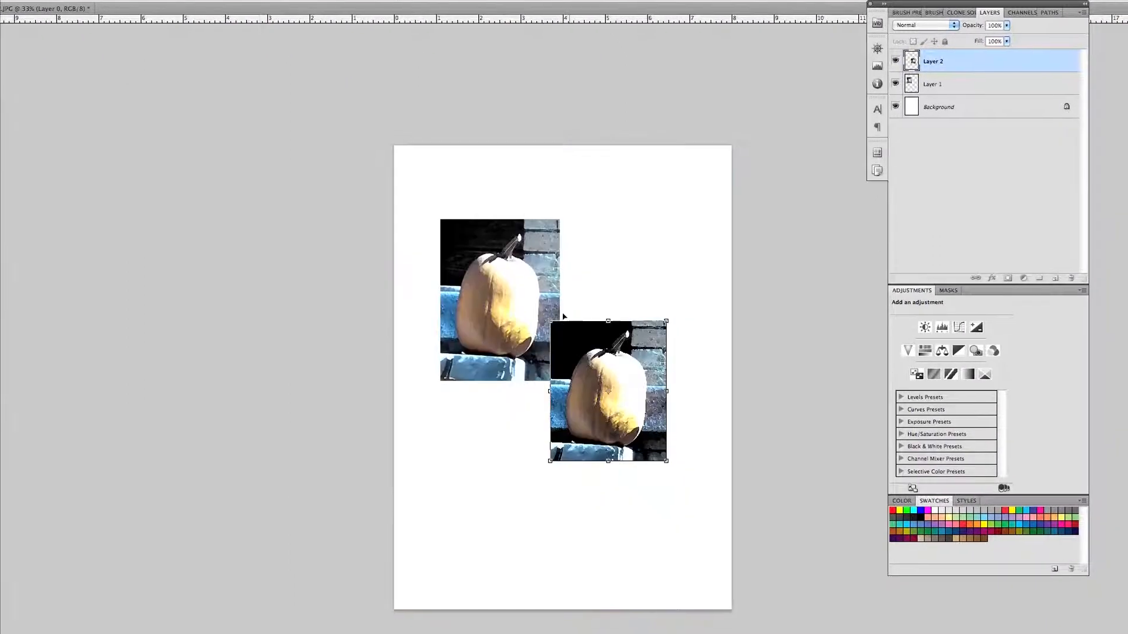
left_click_drag(569, 344, 611, 232)
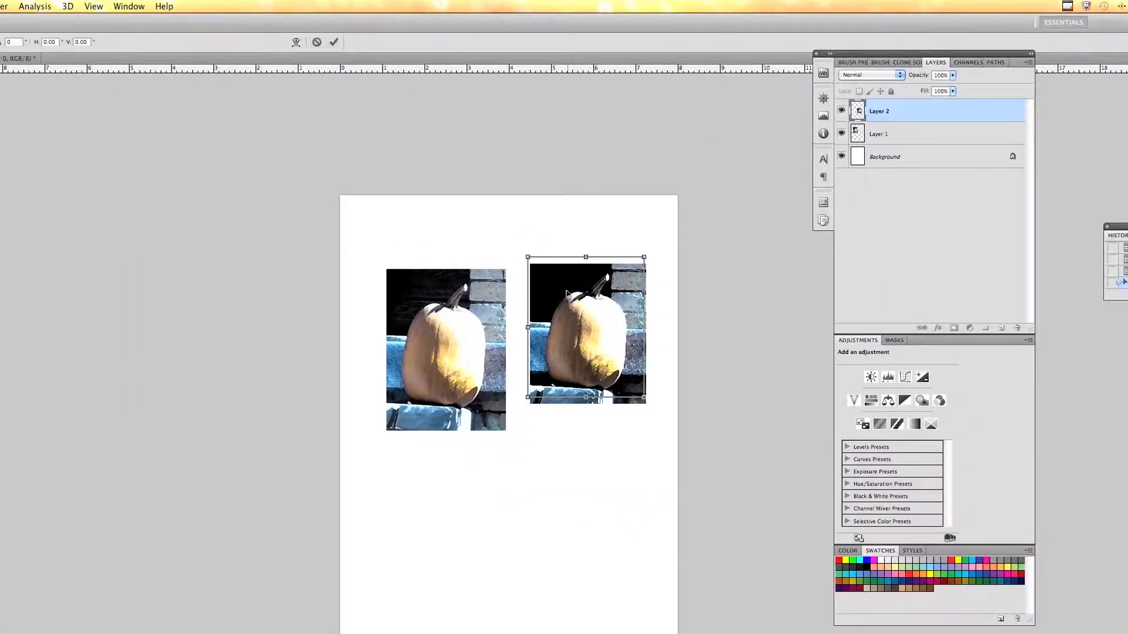
left_click_drag(567, 293, 568, 304)
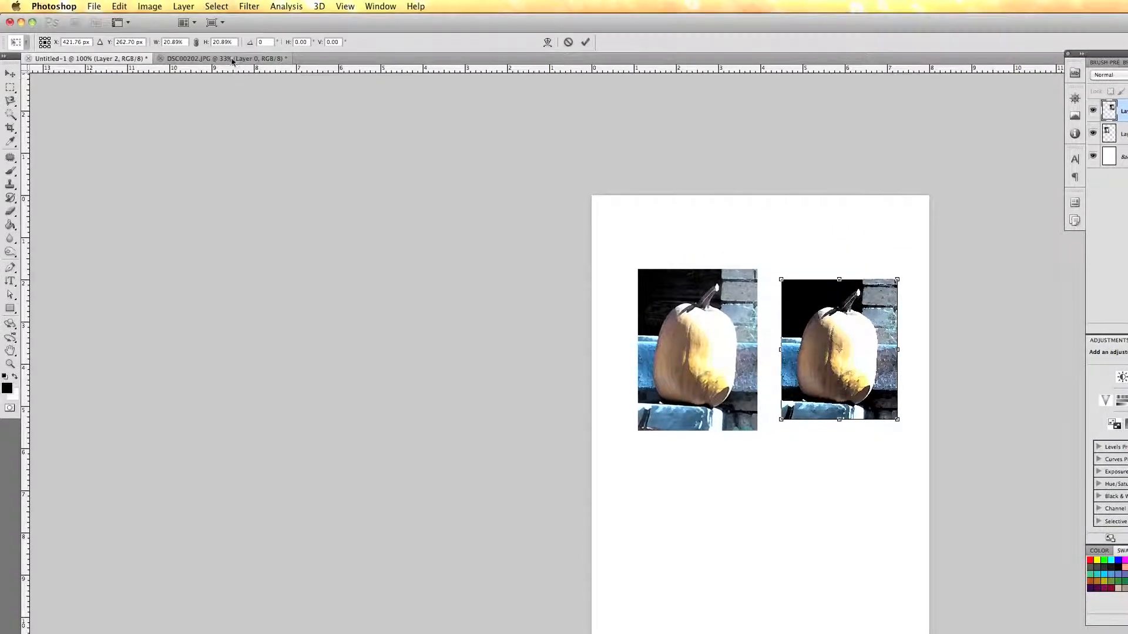
Switch to DSC00202.JPG and apply a midtone Color Balance of +40, -42, +30 to the selected pumpkin area
left_click(231, 59)
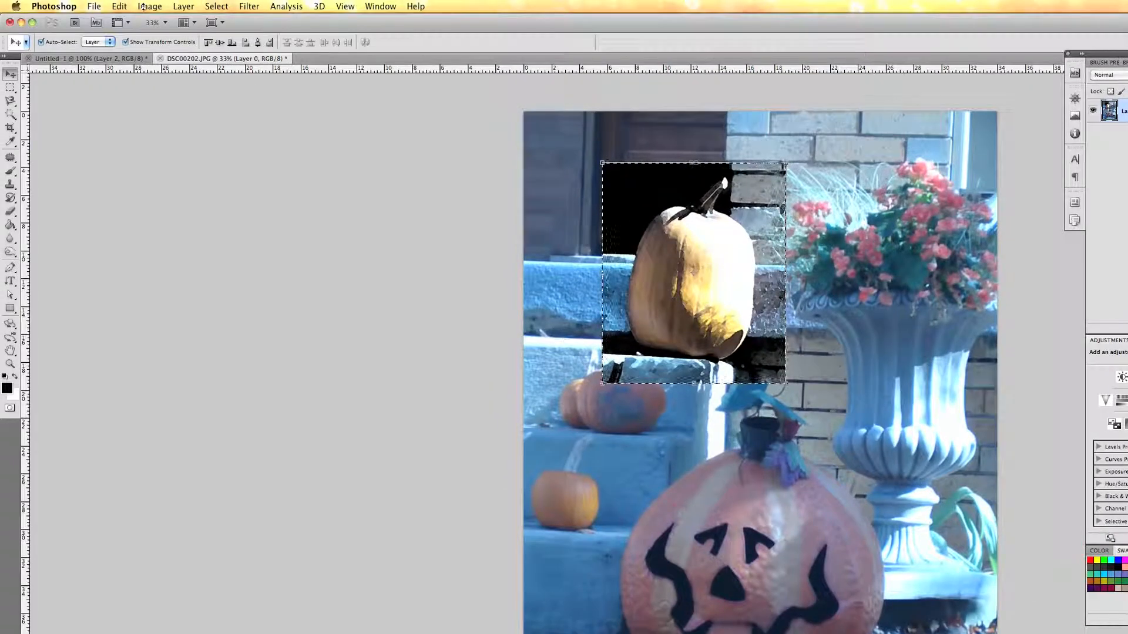
left_click(142, 6)
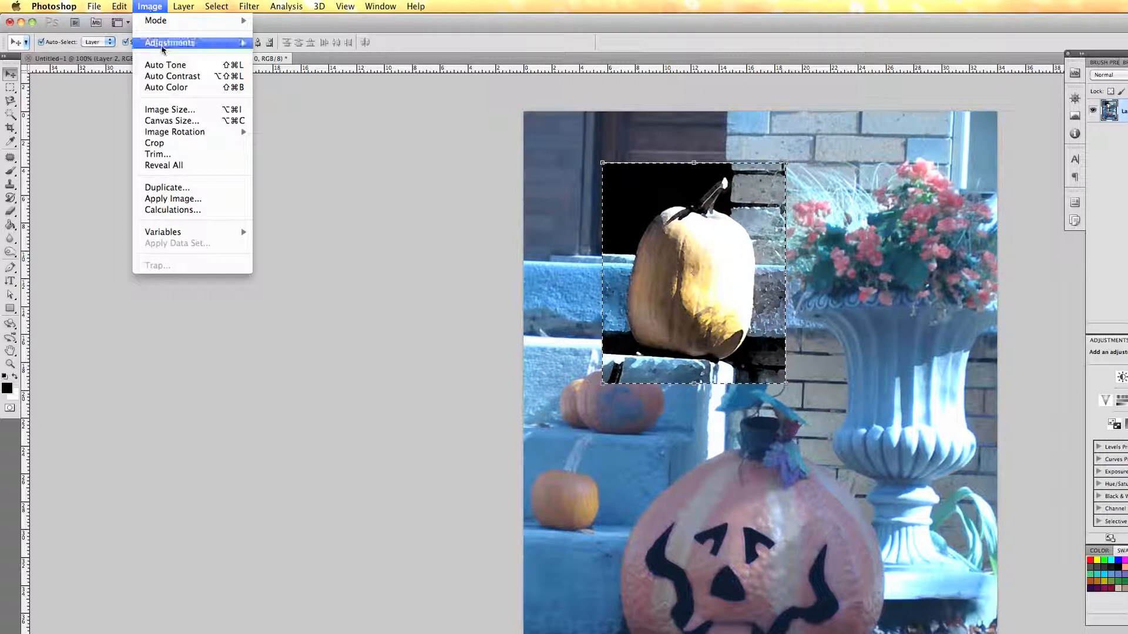
mouse_move(200, 133)
mouse_move(206, 44)
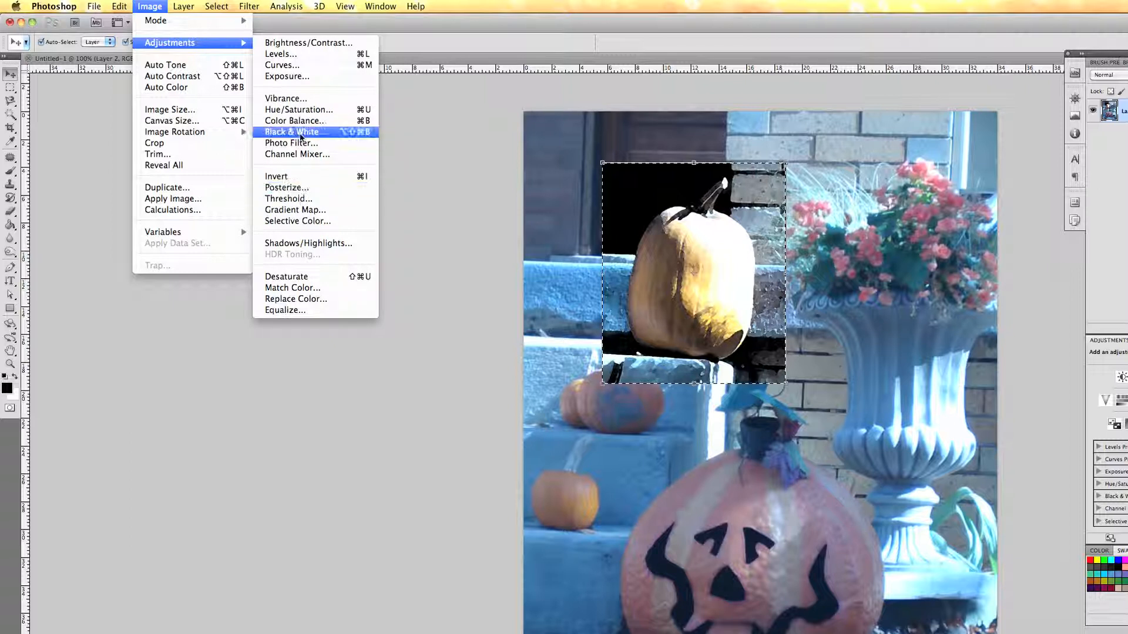
left_click(302, 121)
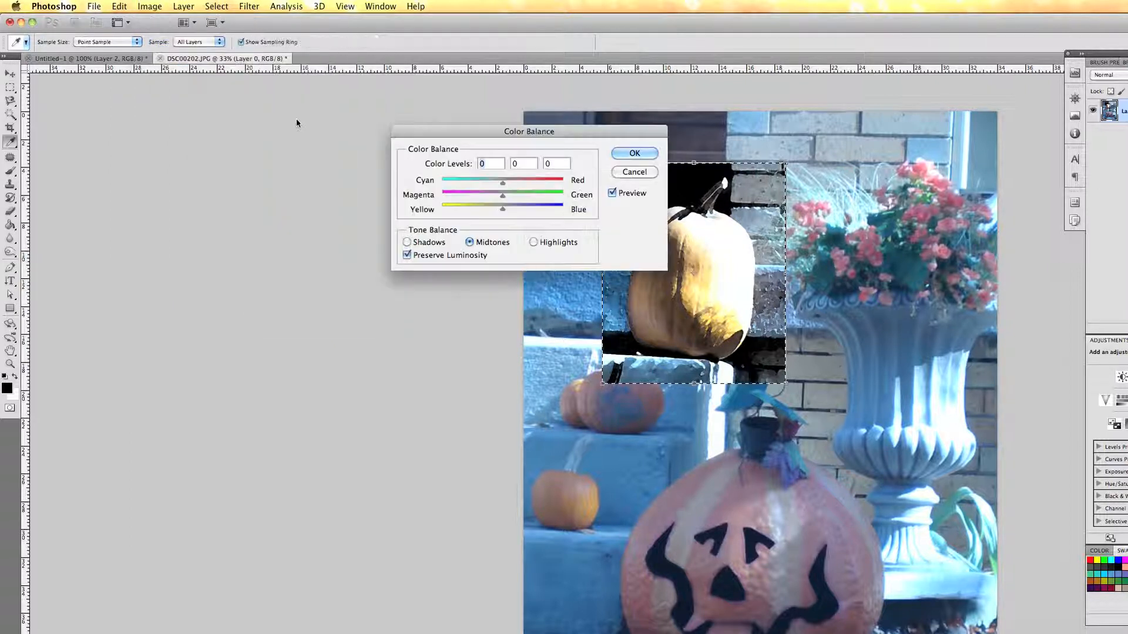
left_click_drag(513, 135, 396, 125)
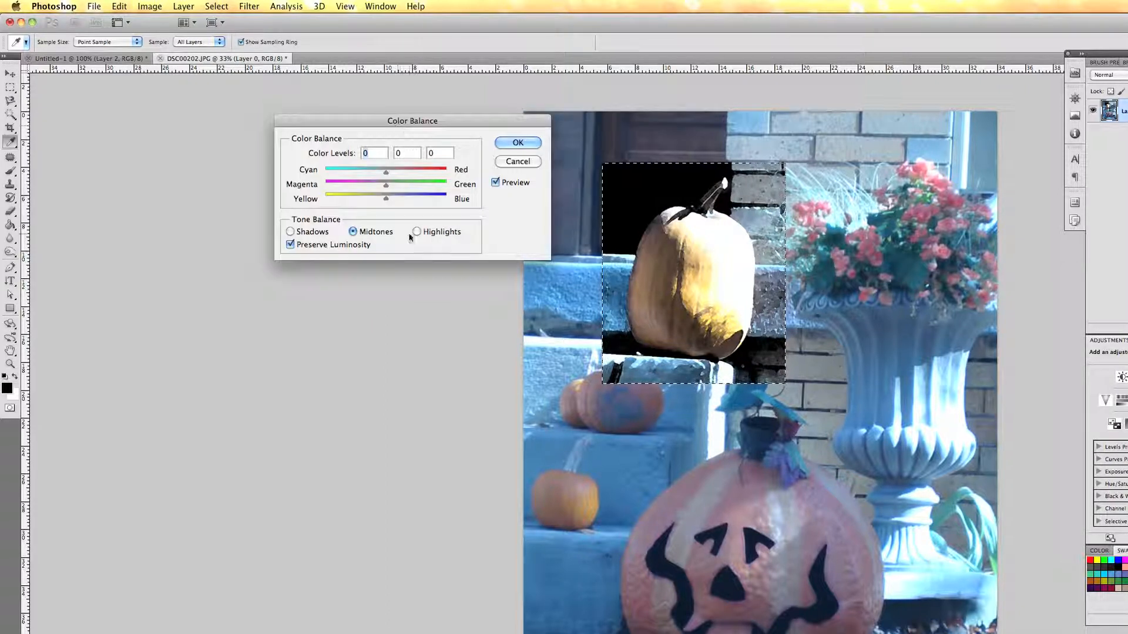
left_click_drag(388, 175, 398, 200)
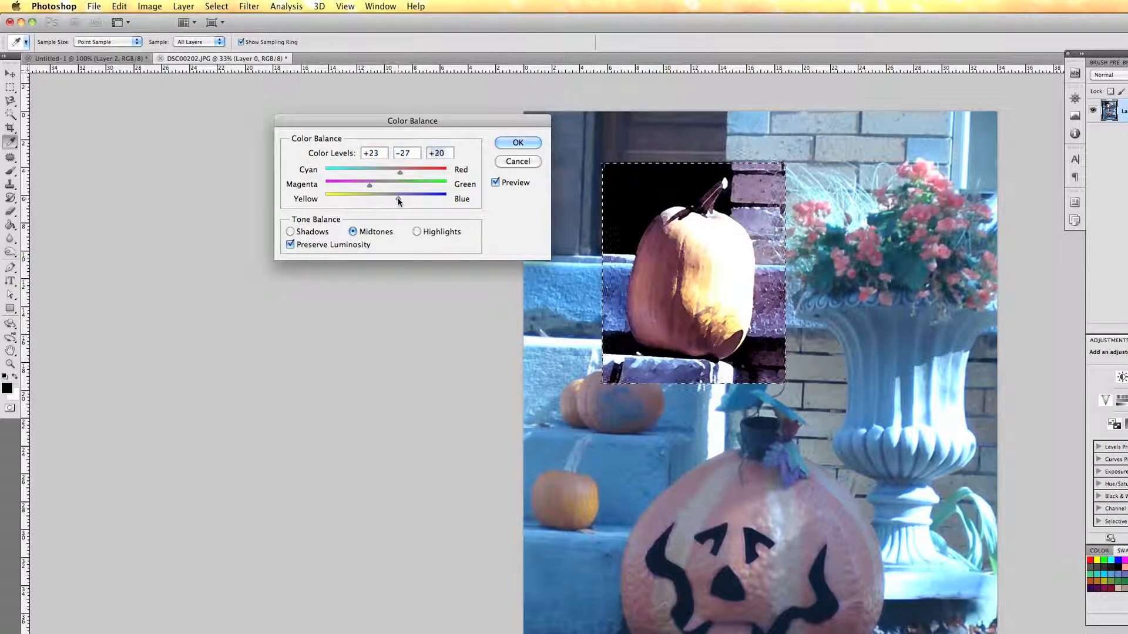
left_click_drag(370, 186, 412, 175)
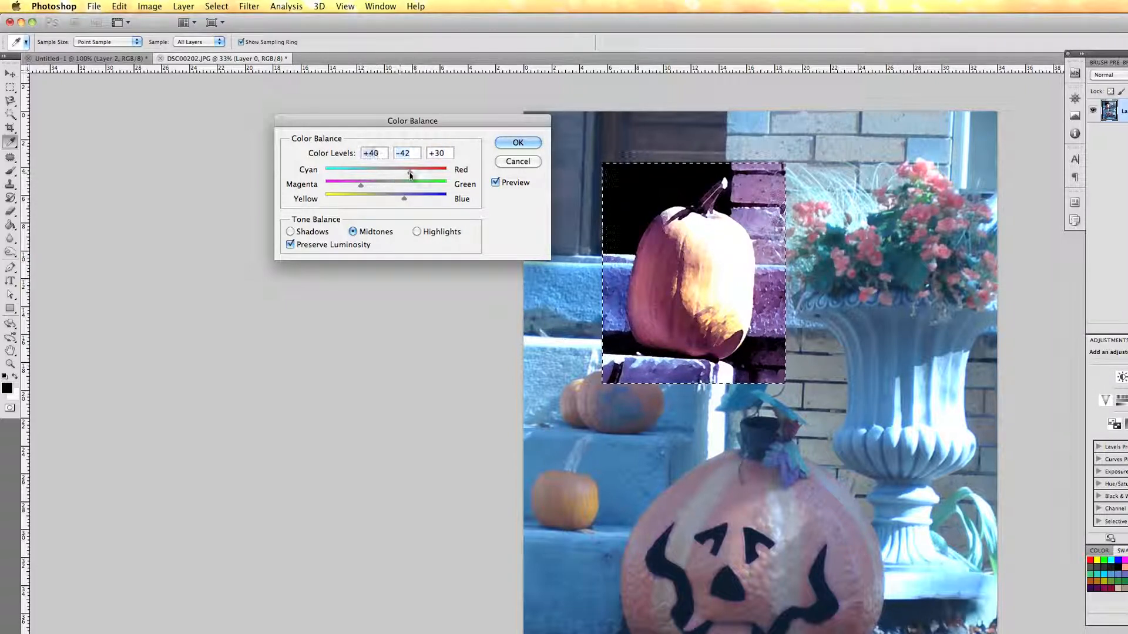
left_click(518, 144)
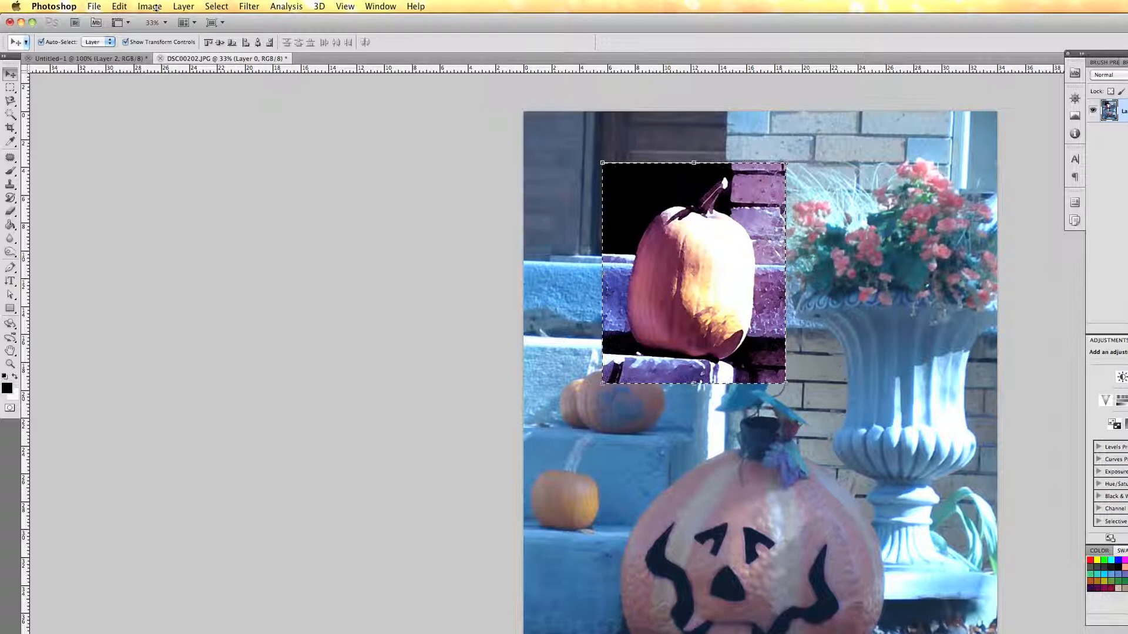
Invert the selection and apply the Rough Pastels filter to it with Stroke Length 11 and Stroke Detail 9
left_click(215, 6)
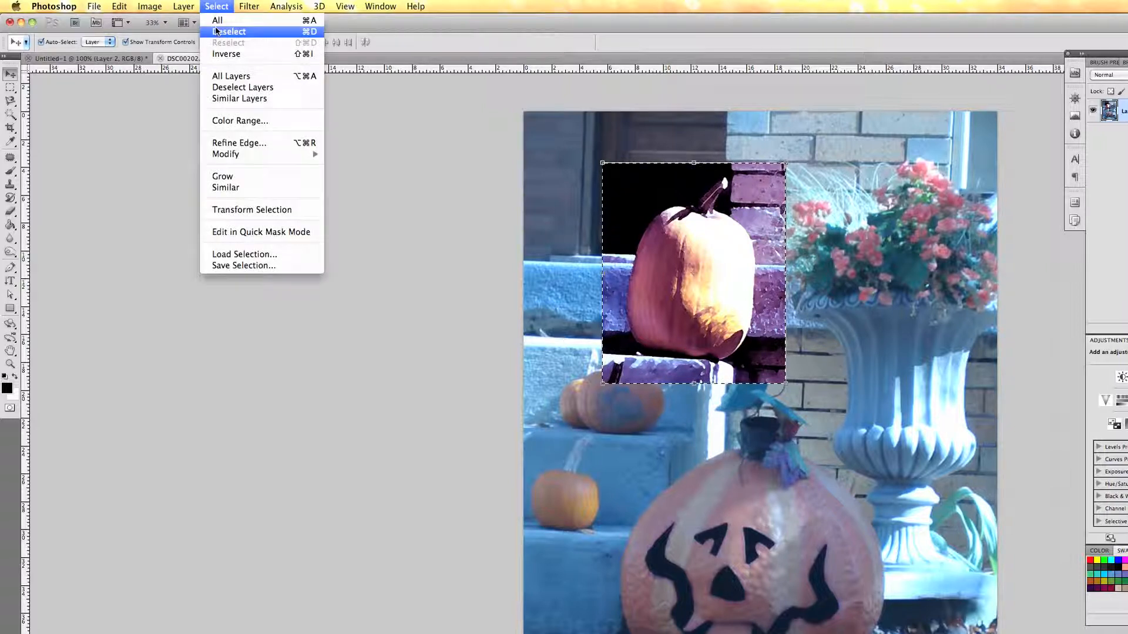
left_click(220, 54)
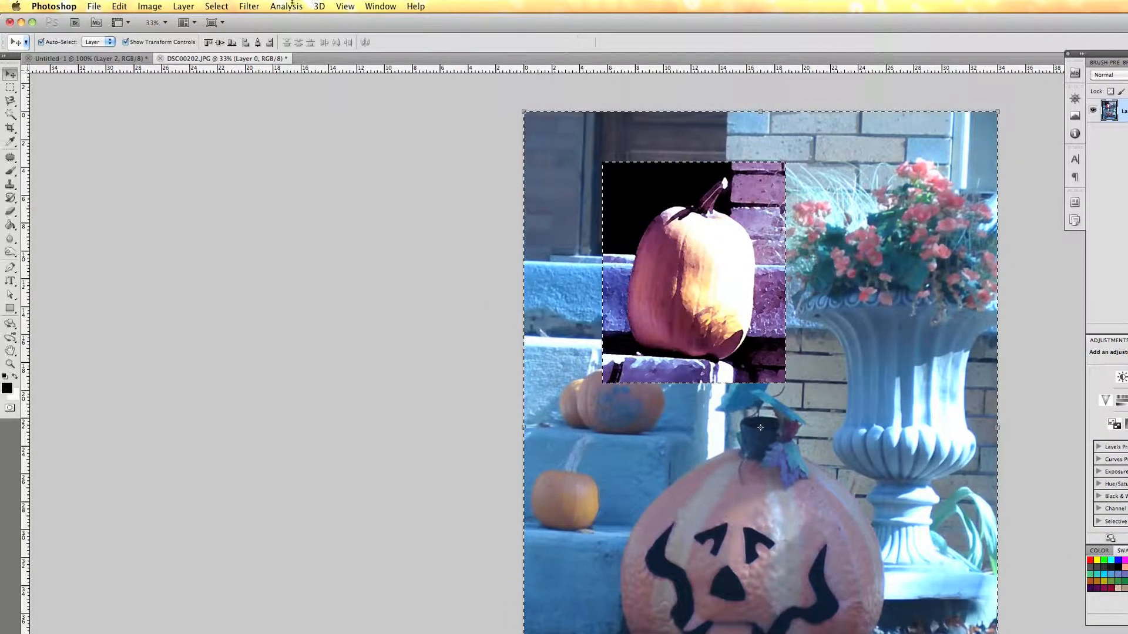
left_click(125, 6)
mouse_move(271, 121)
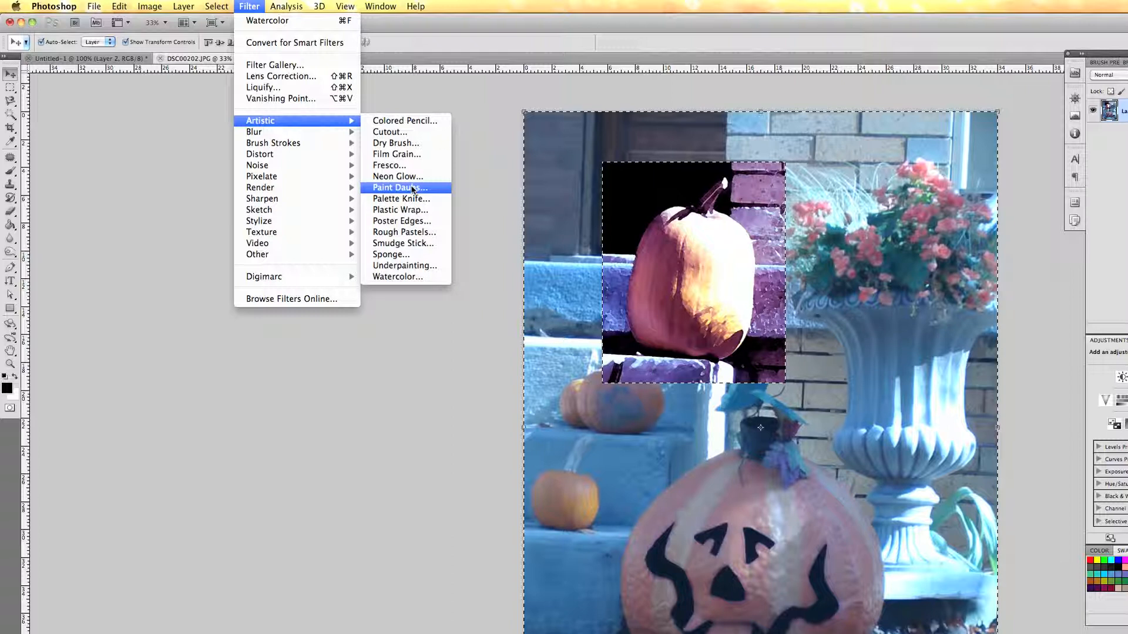
left_click(416, 233)
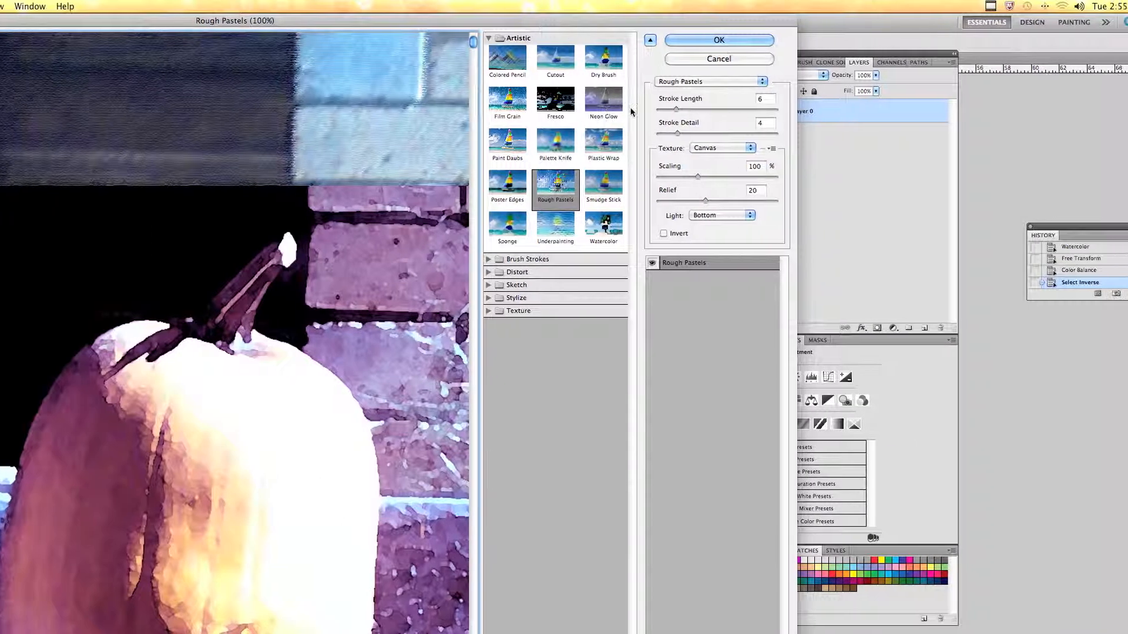
left_click_drag(1005, 110, 1019, 111)
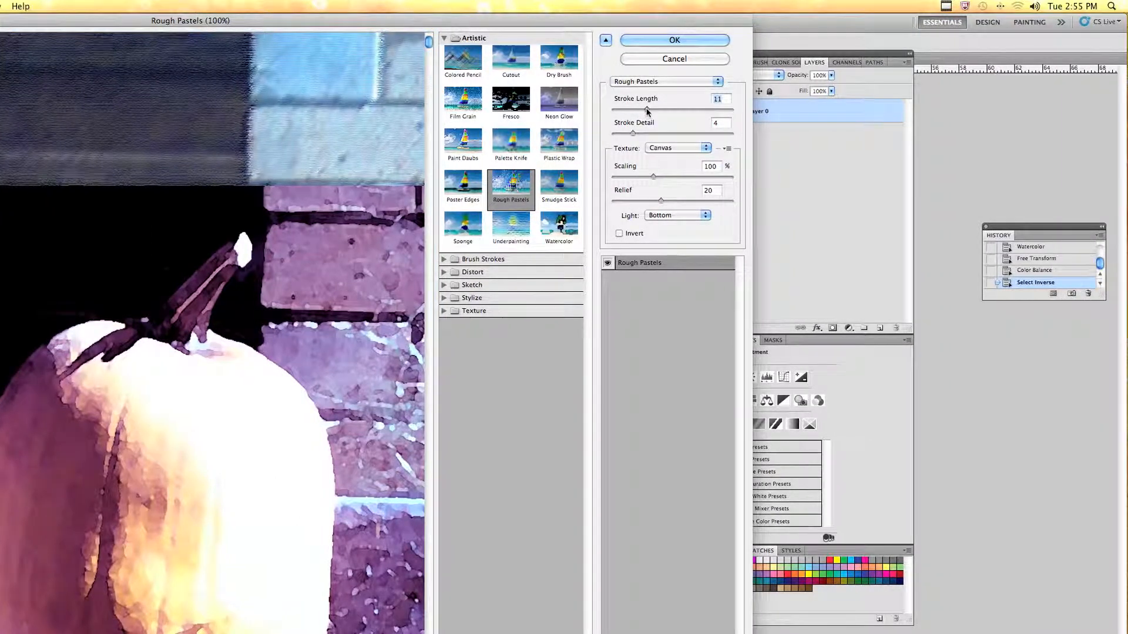
left_click_drag(632, 135, 665, 134)
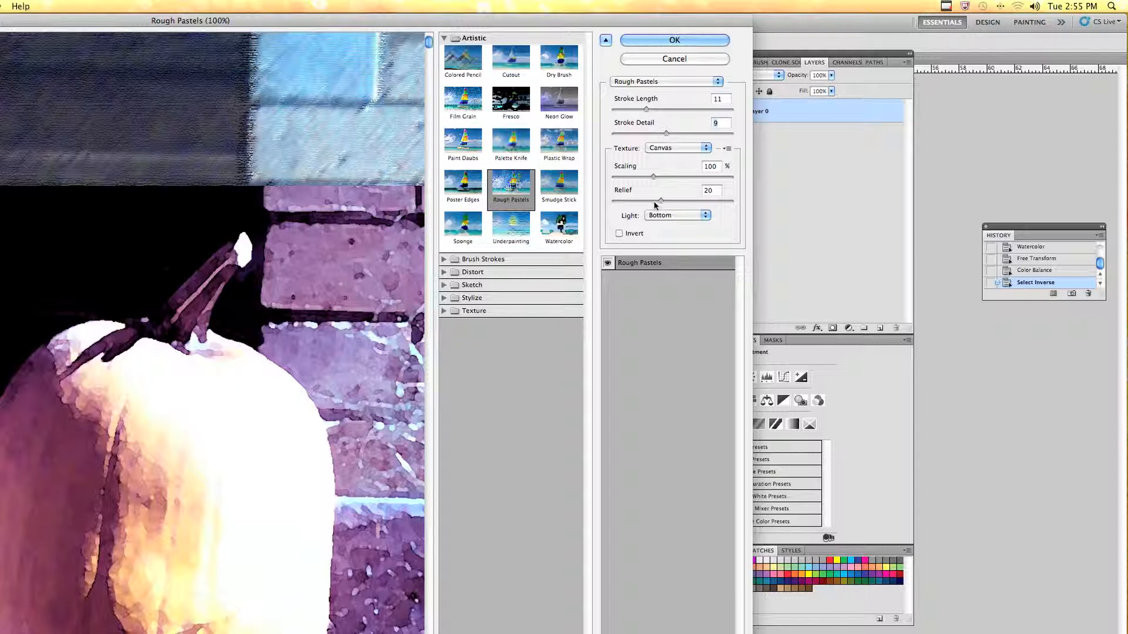
left_click(652, 39)
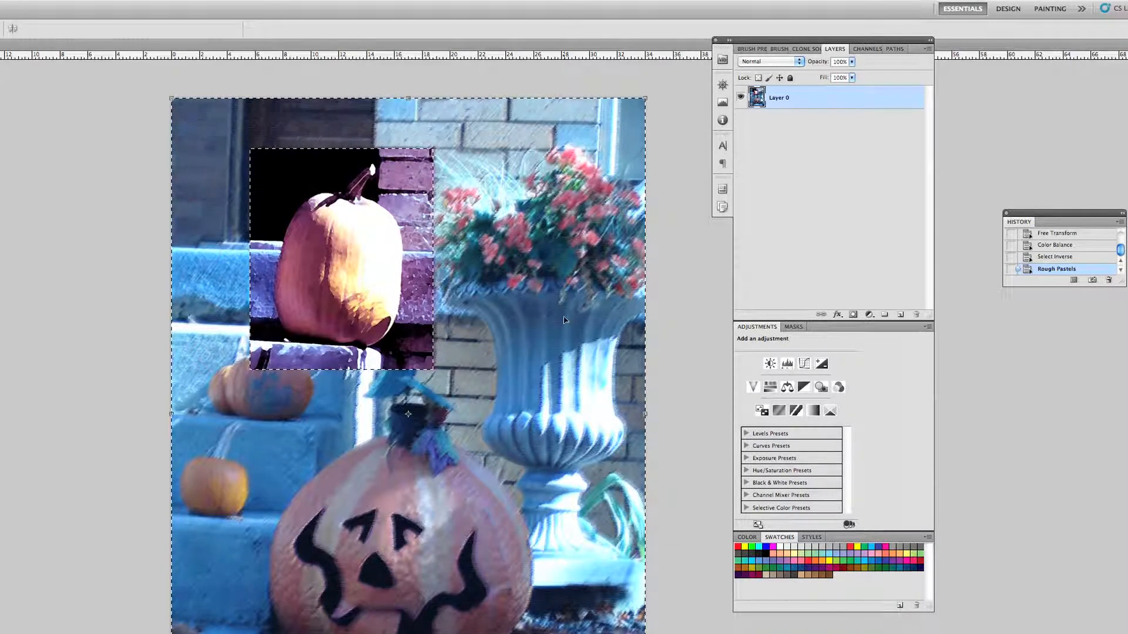
Try clearing the selected area around the pumpkin, and undo the clearing
key("Delete")
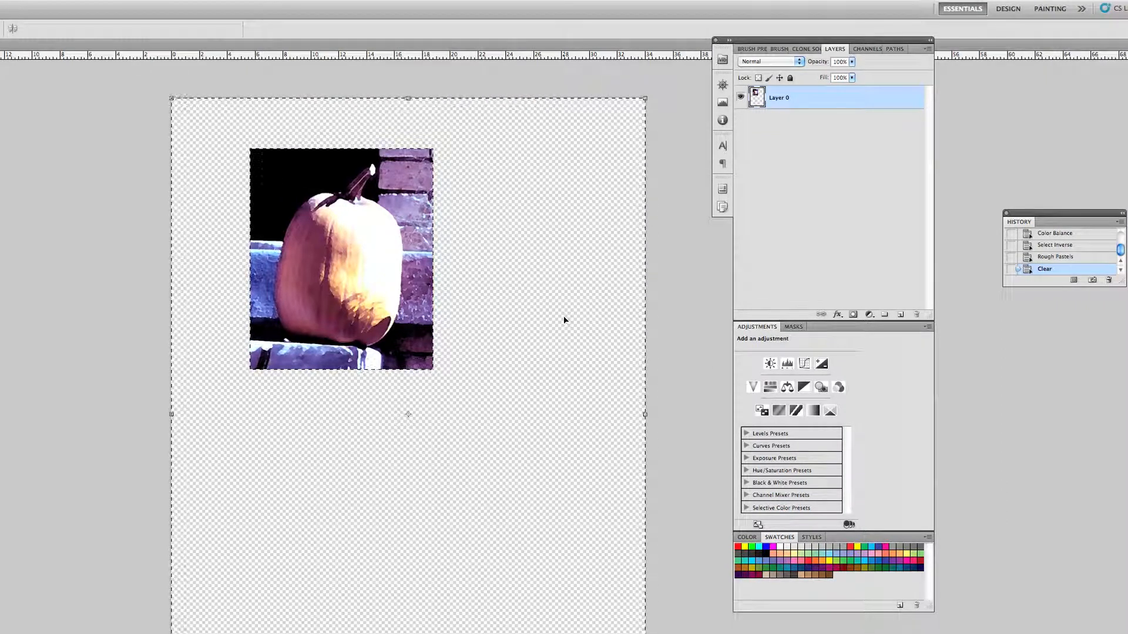
key("ctrl+z")
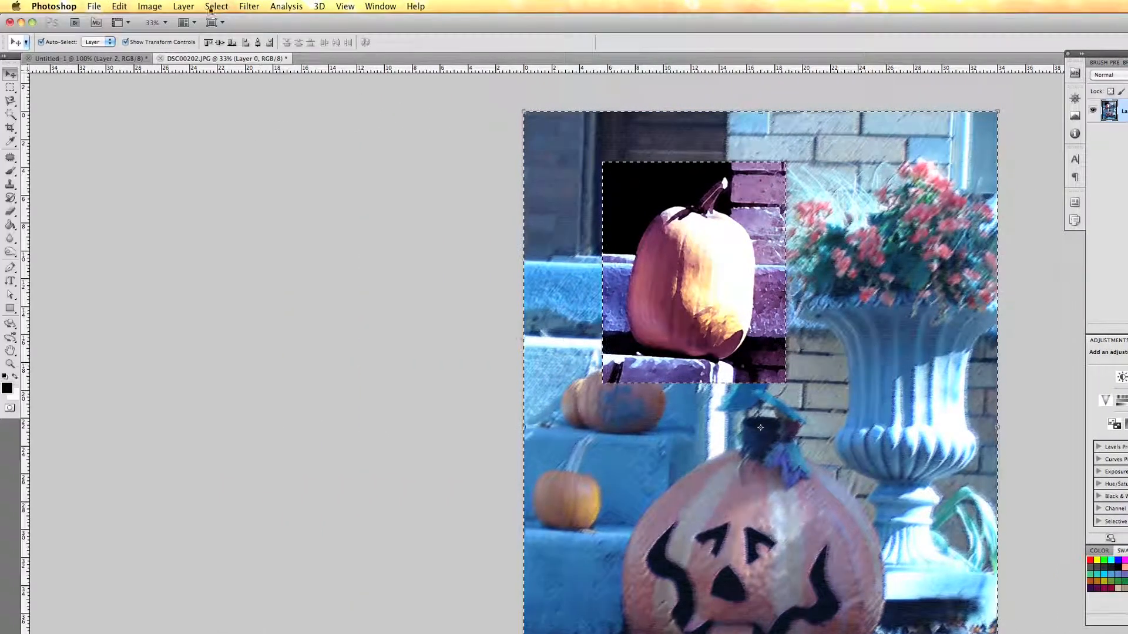
Invert the selection back to the rectangular pumpkin area, and deselect it
left_click(216, 6)
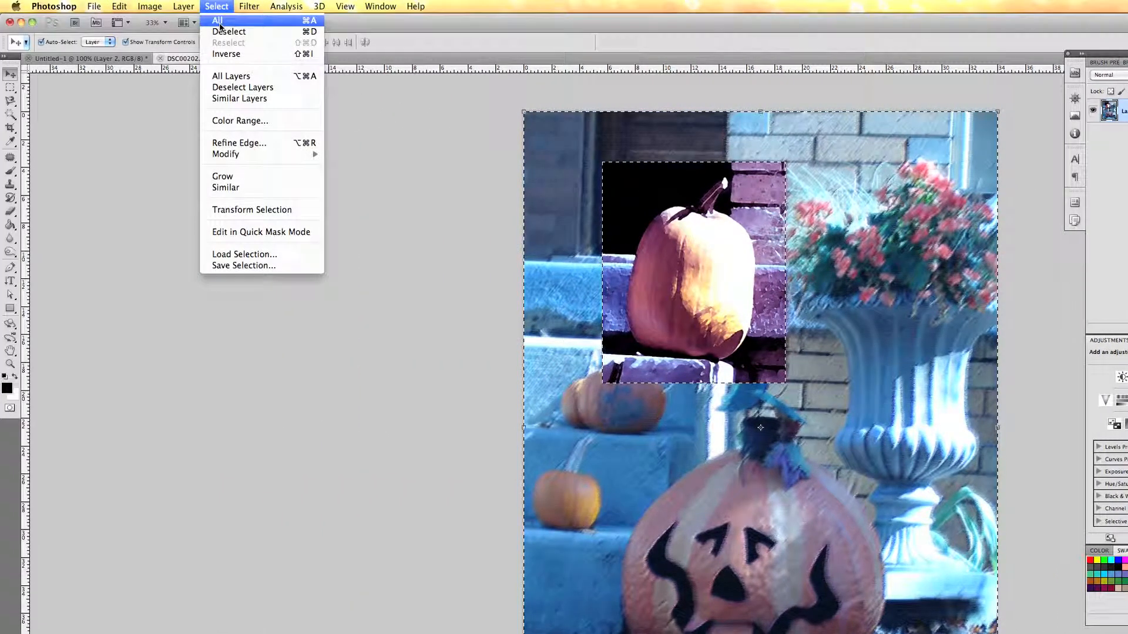
left_click(226, 53)
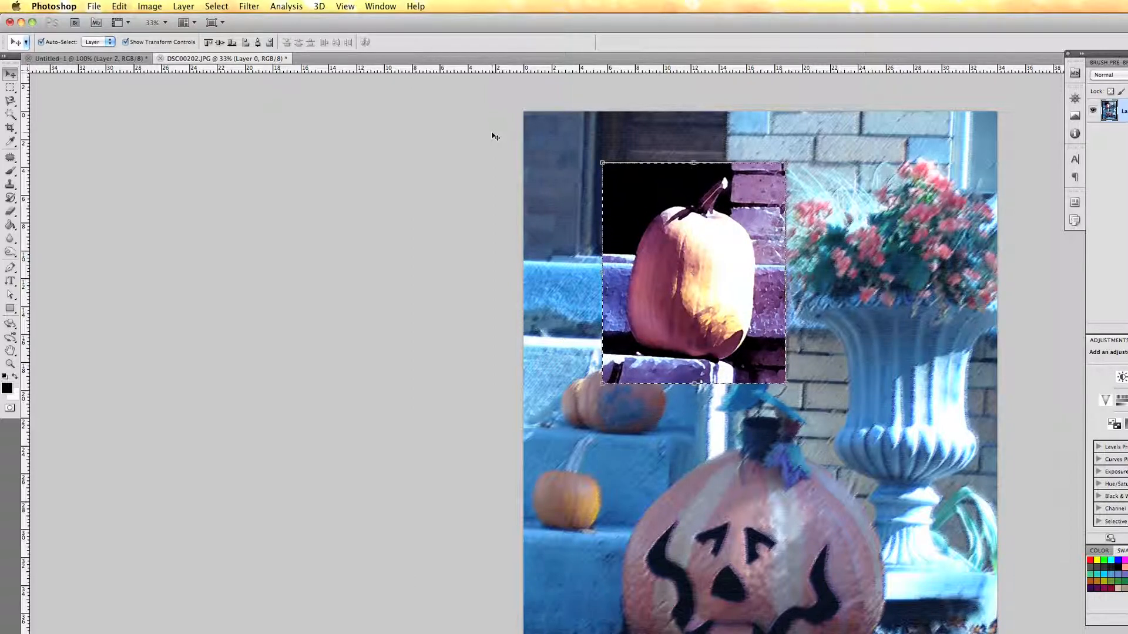
key("ctrl+d")
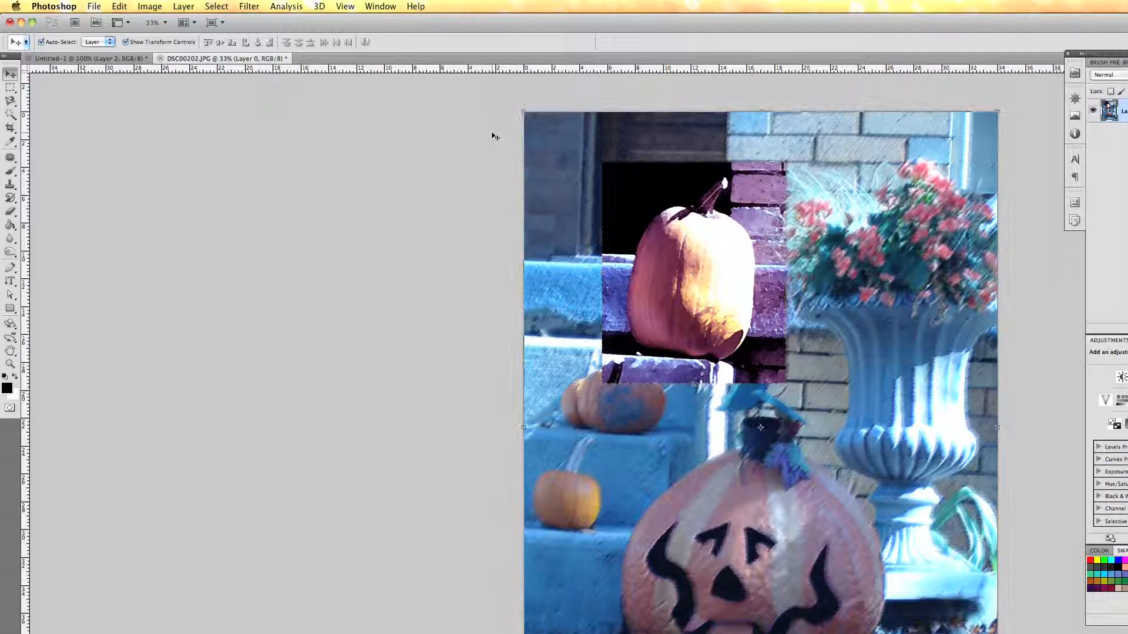